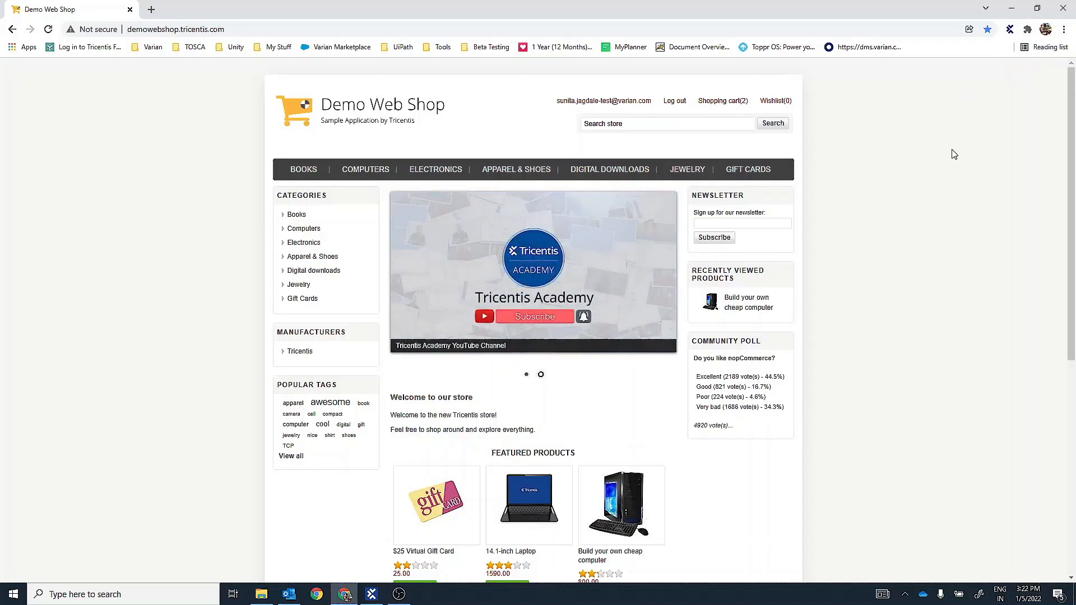
# - Switch to Tosca Commander and start an application scan for the Tosca XScan module folder
pyautogui.click(1011, 7)
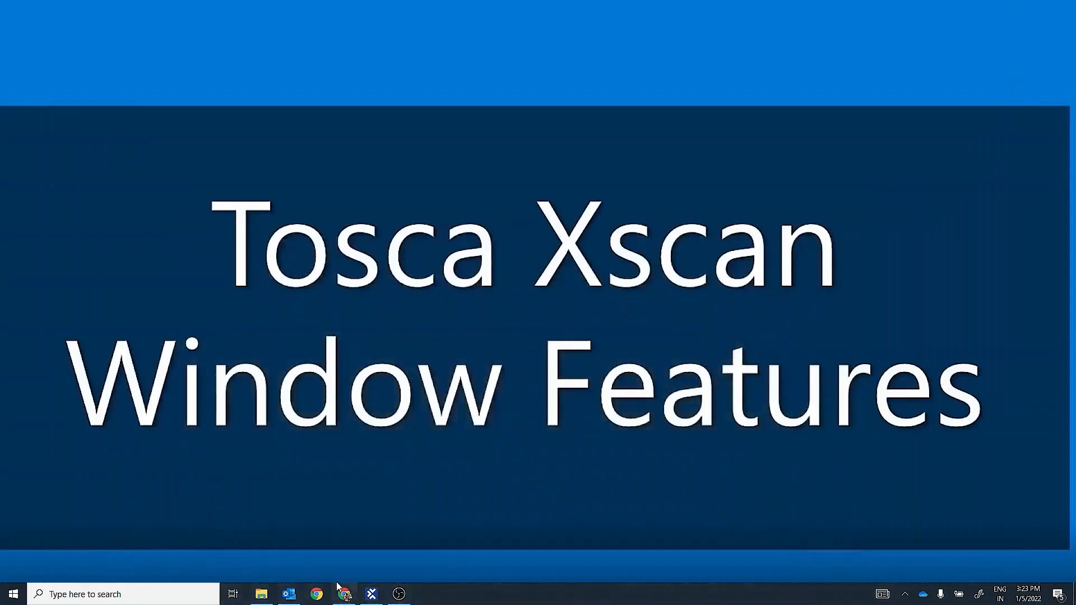
pyautogui.click(371, 594)
pyautogui.click(84, 192)
pyautogui.press('Return')
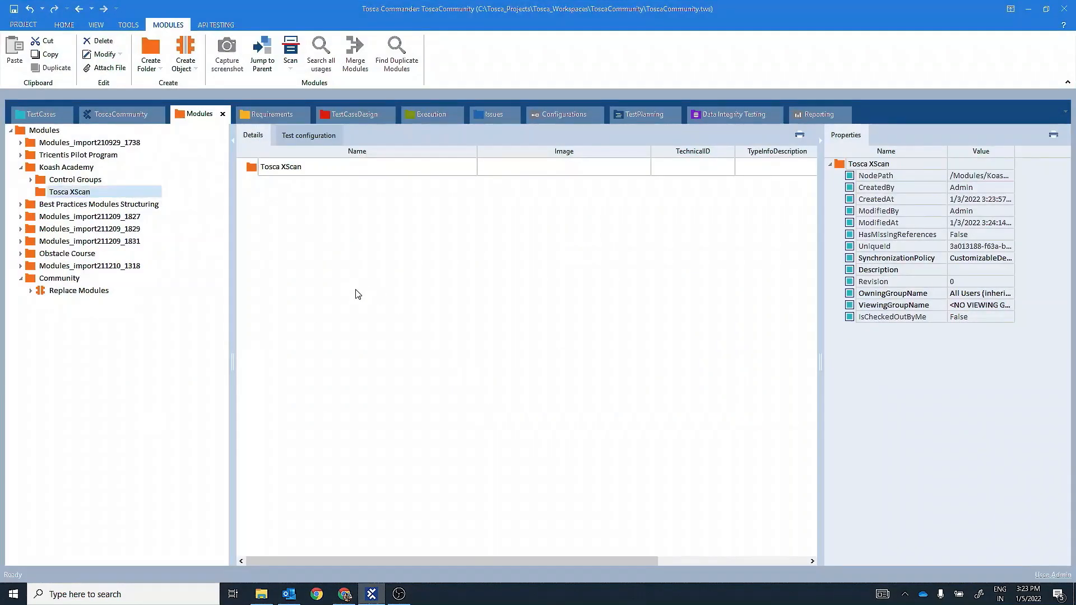
pyautogui.click(105, 192)
pyautogui.rightClick(104, 192)
pyautogui.moveTo(166, 265)
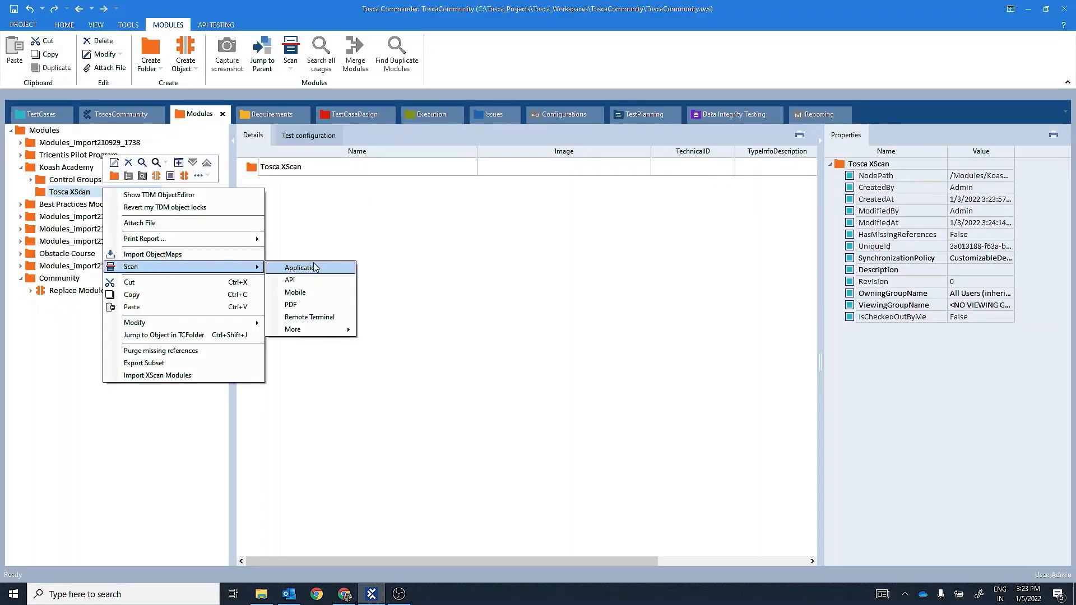
pyautogui.moveTo(326, 333)
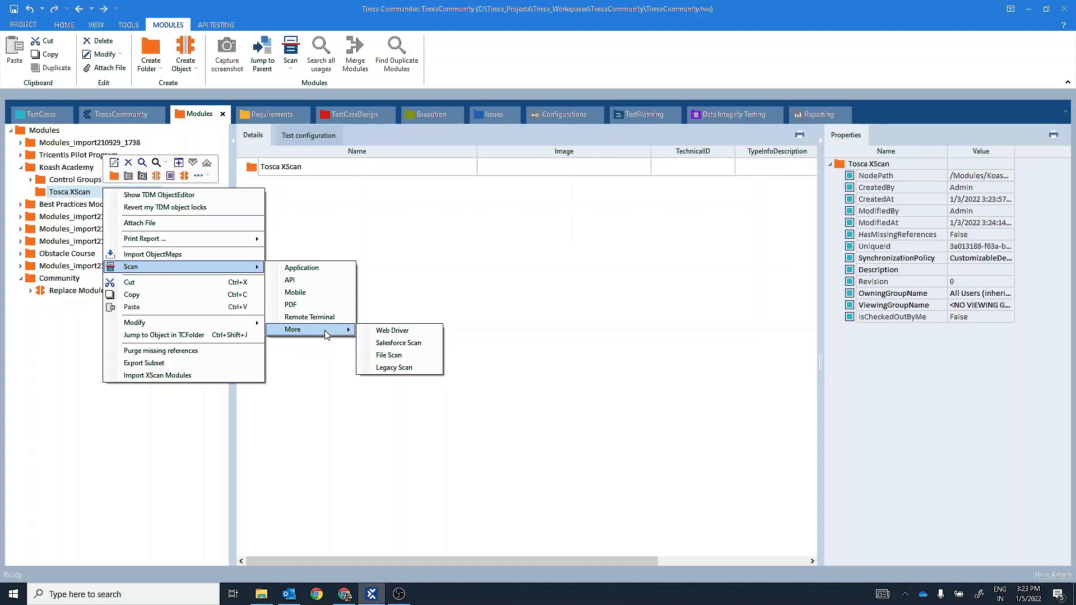
pyautogui.click(314, 269)
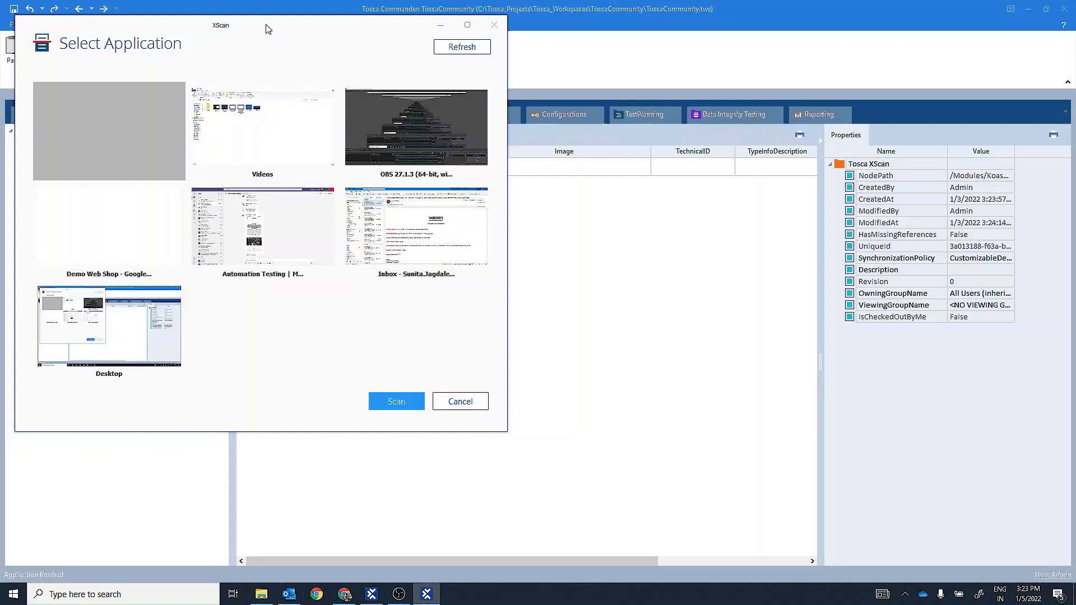
pyautogui.moveTo(266, 28); pyautogui.dragTo(506, 99)
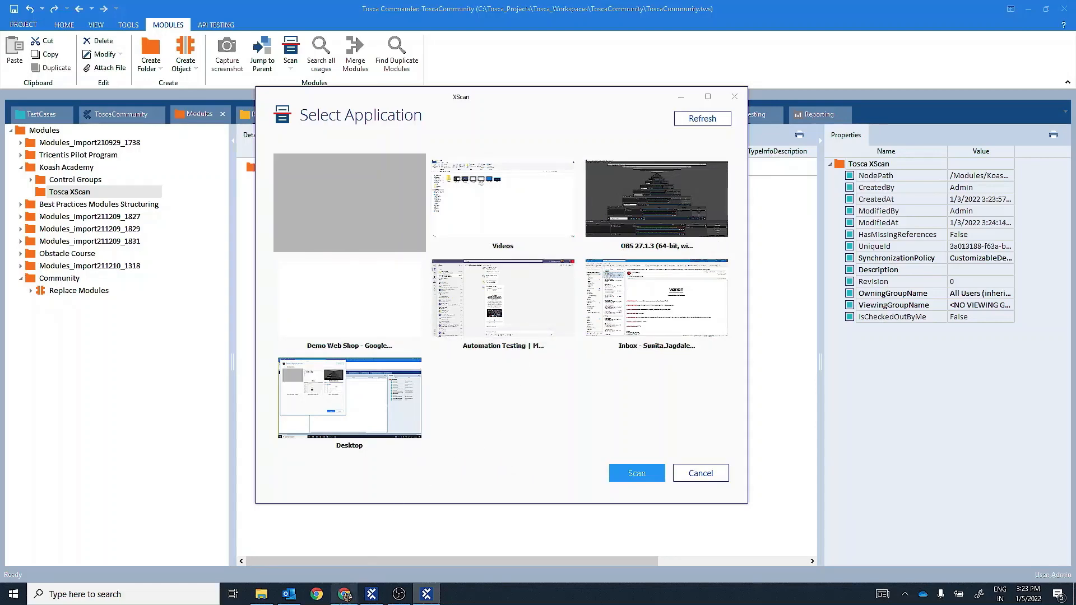
# - Bring the Demo Web Shop browser window forward, then return to XScan's application selection with its preview loaded
pyautogui.click(344, 592)
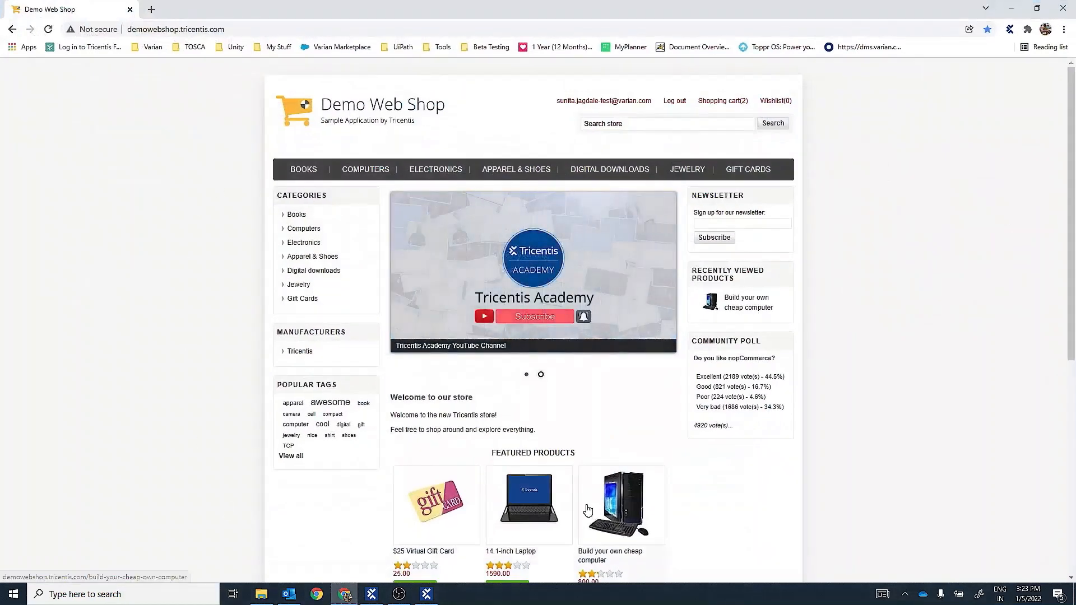
pyautogui.moveTo(428, 599)
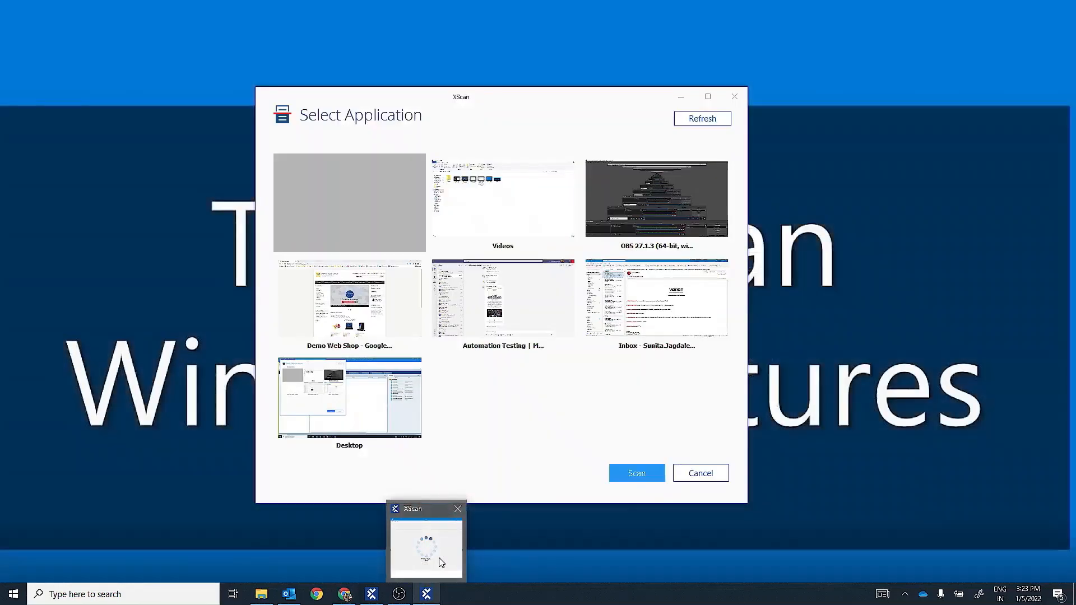
pyautogui.click(431, 546)
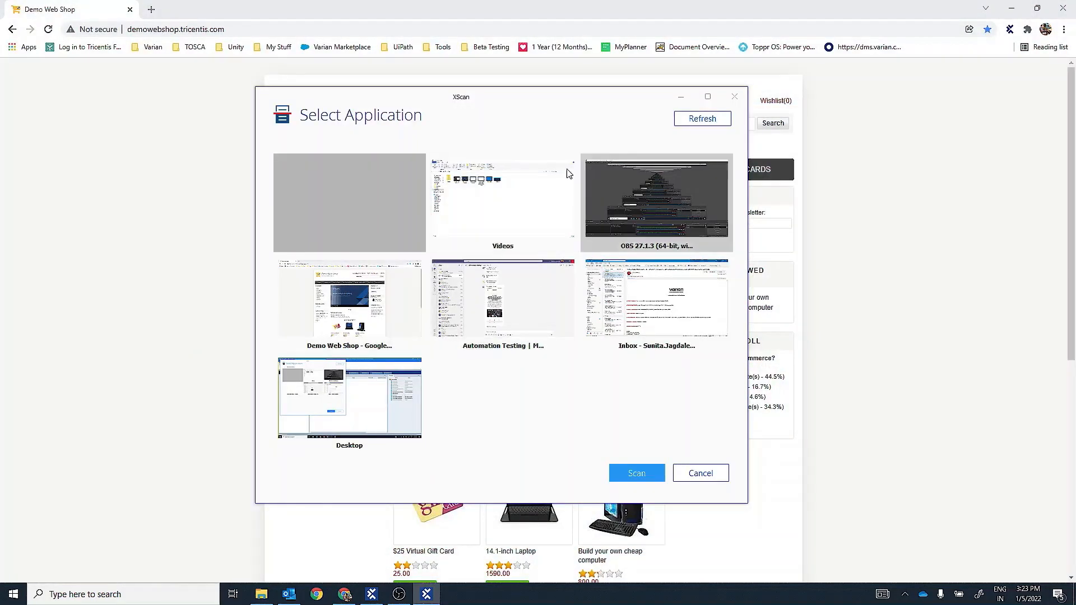
# - Open a new tab in Chrome and refresh XScan's list of available applications
pyautogui.click(150, 11)
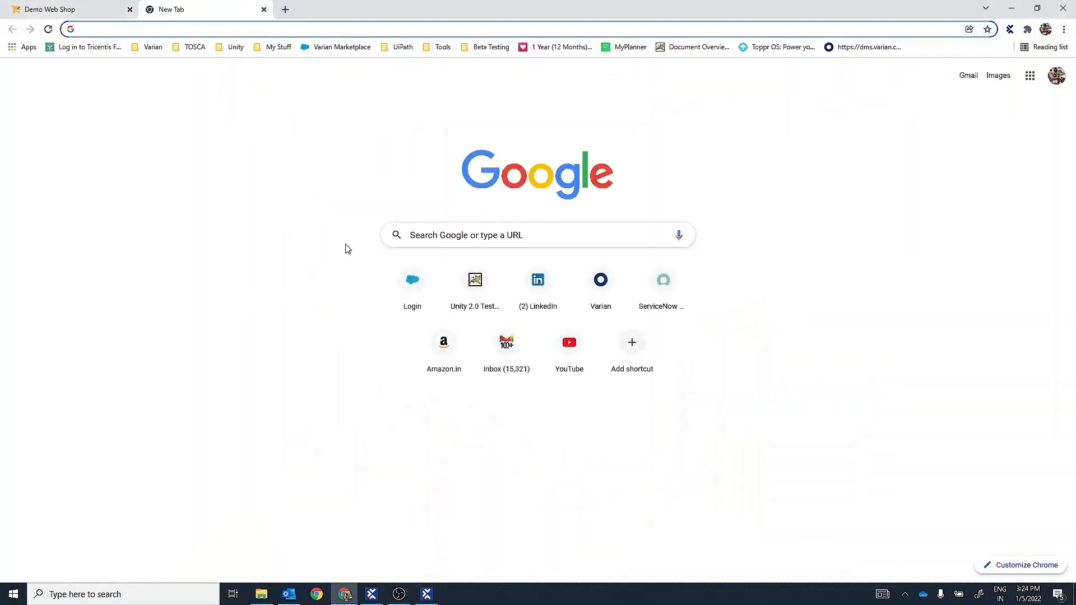
pyautogui.moveTo(425, 593)
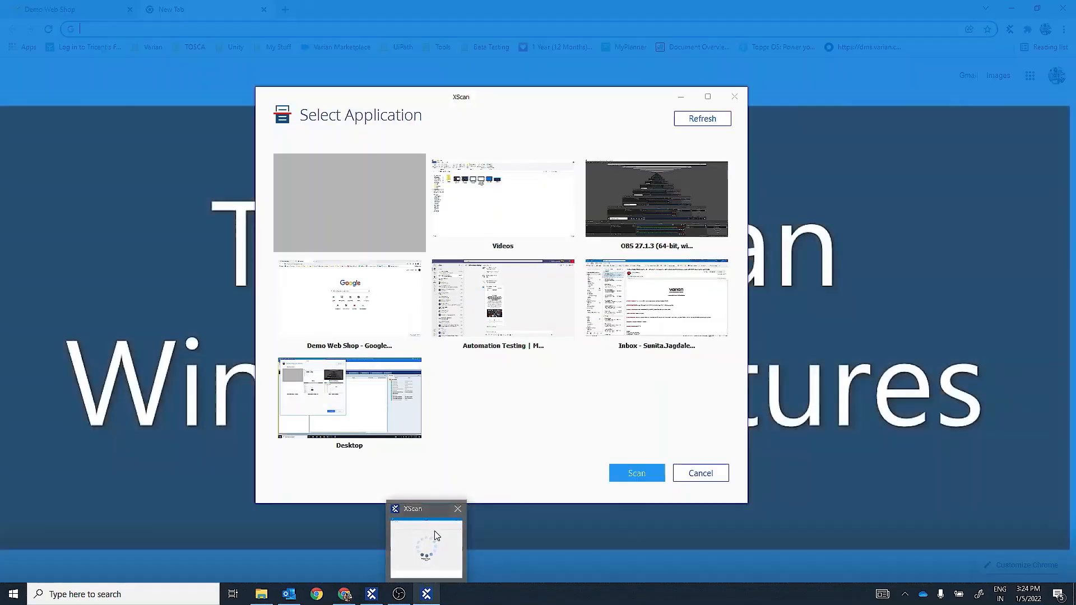
pyautogui.click(424, 546)
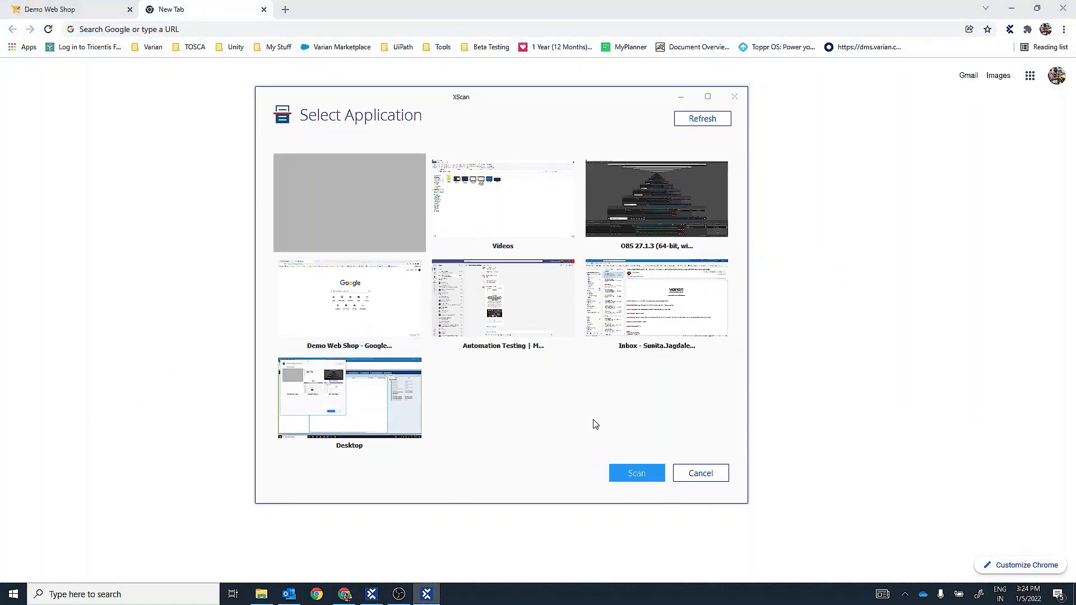
pyautogui.click(707, 120)
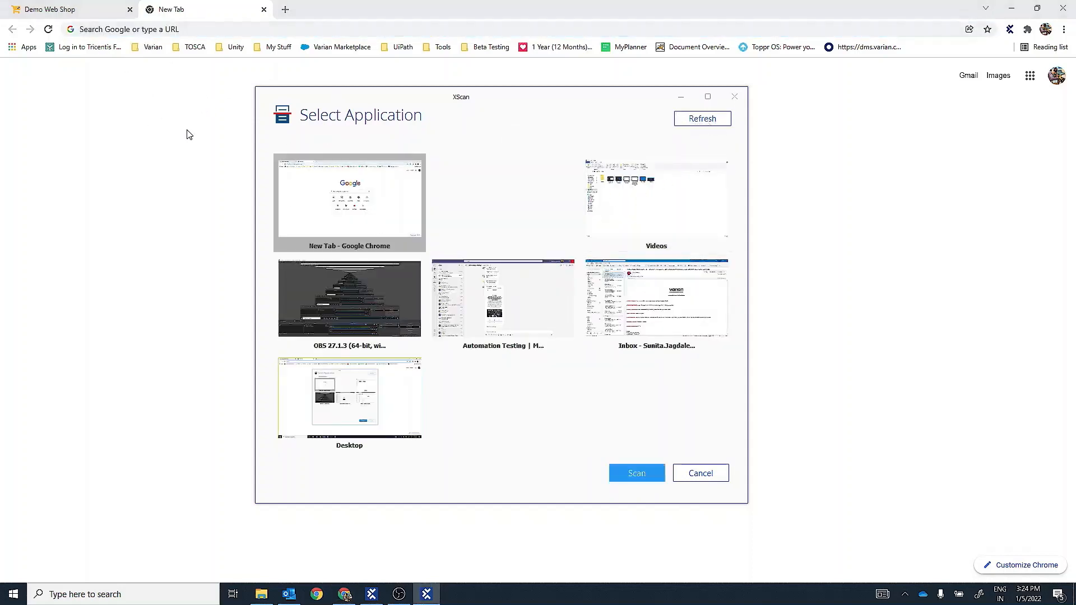
# - Close the new browser tab and refresh XScan's application list so that it offers Demo Web Shop
pyautogui.click(263, 9)
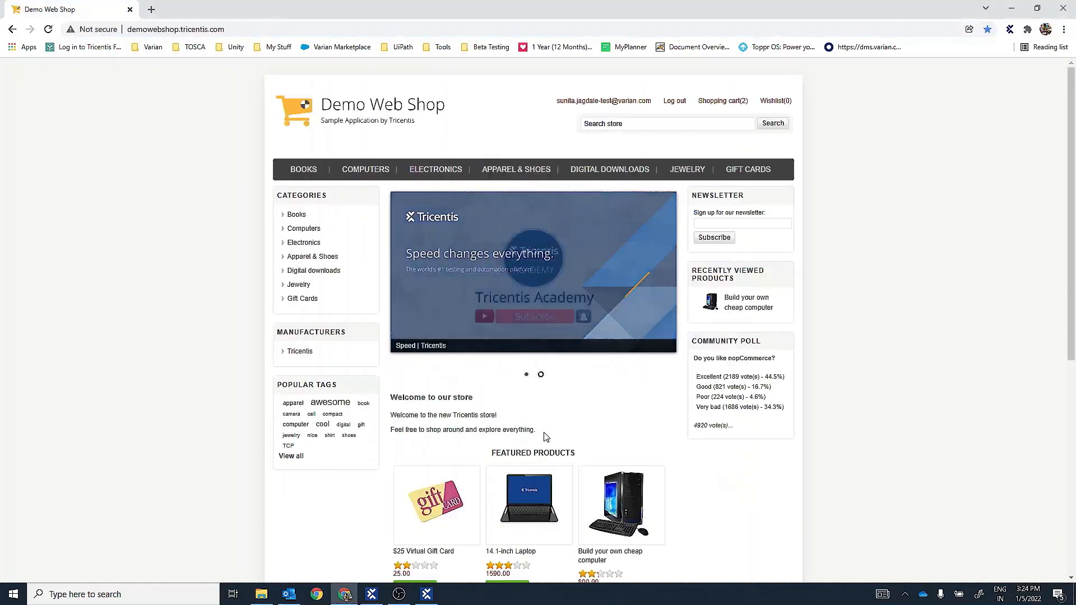
pyautogui.click(426, 596)
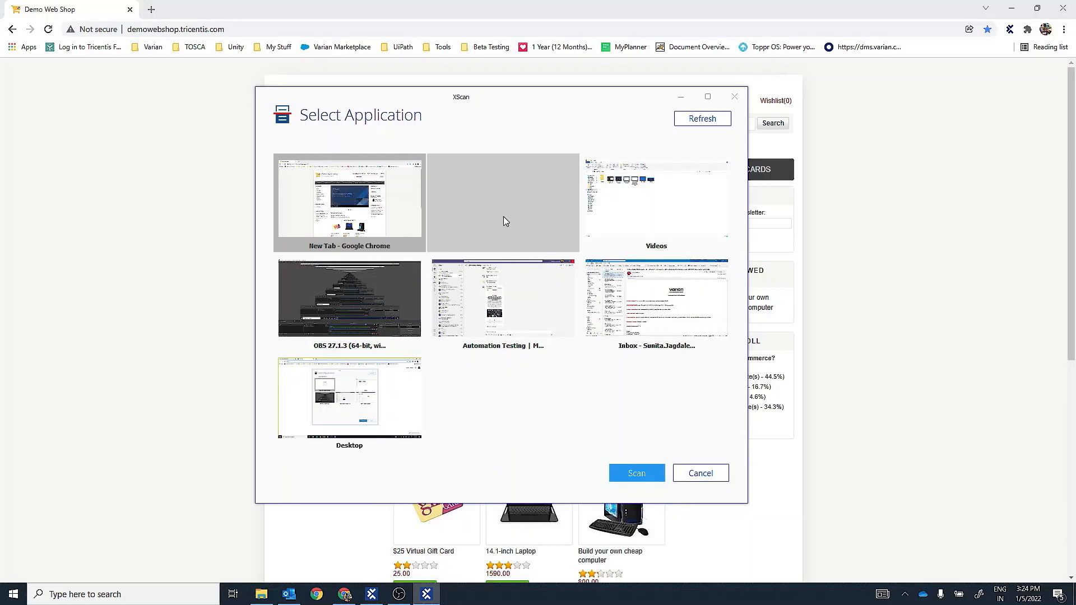
pyautogui.click(693, 126)
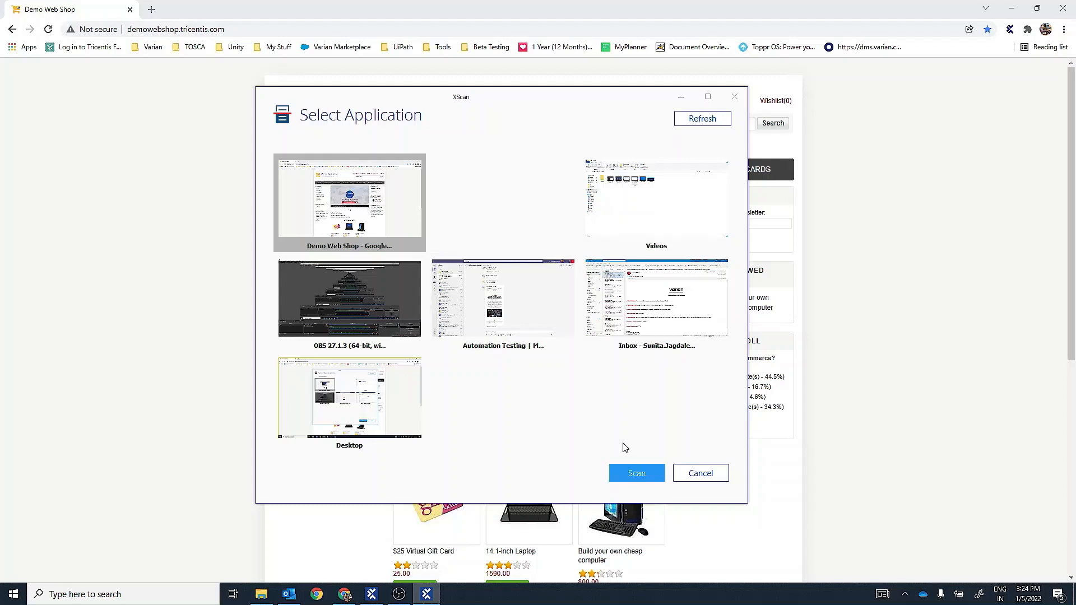
# - Scan Demo Web Shop with the Html engine and move the XScan window clear of the web page's header
pyautogui.rightClick(374, 208)
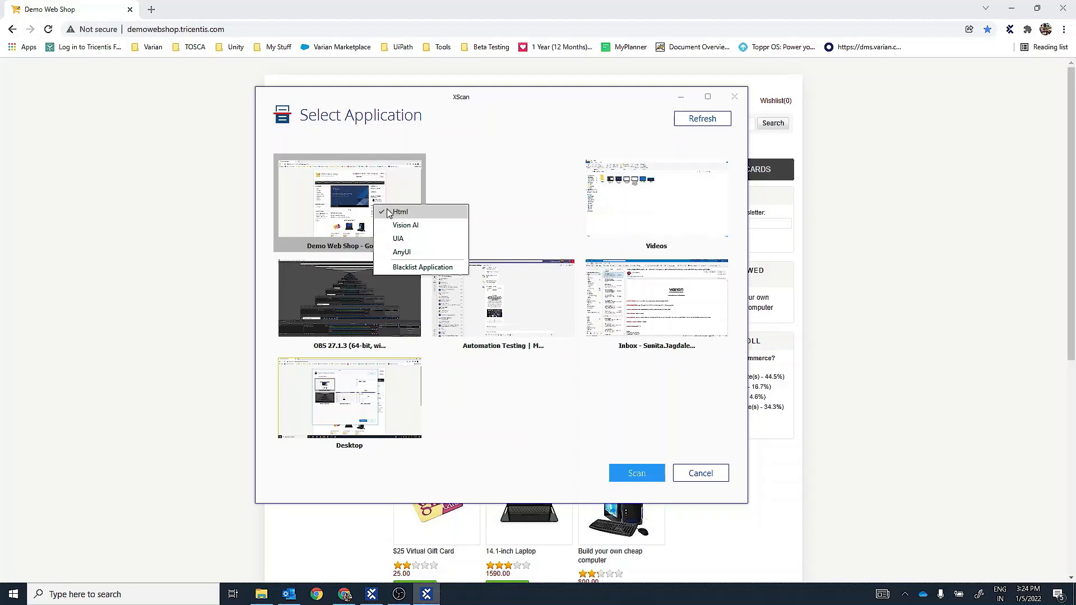
pyautogui.doubleClick(360, 189)
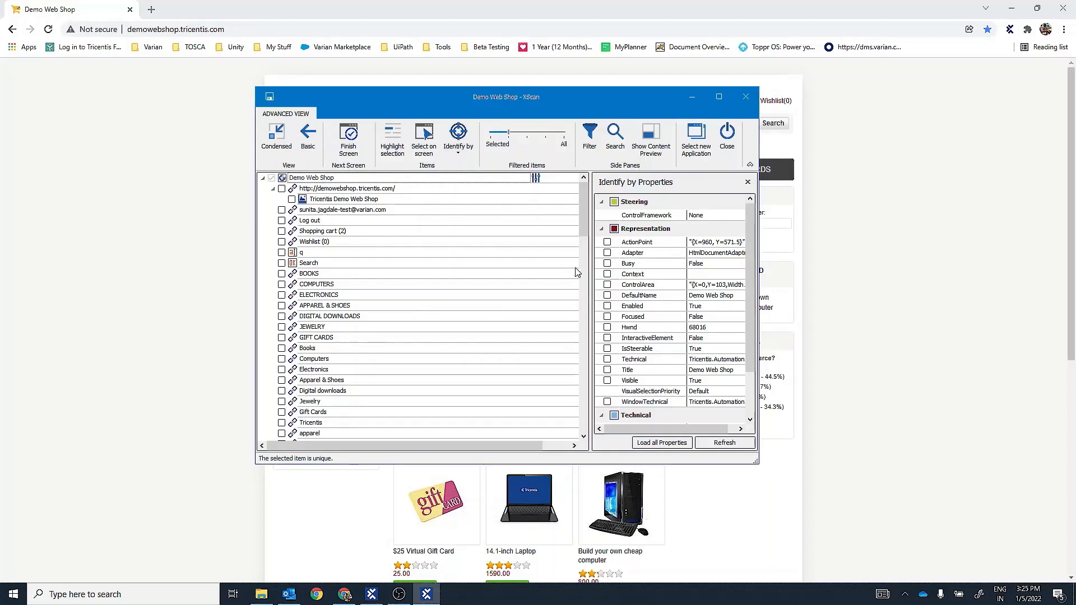
pyautogui.moveTo(582, 231)
pyautogui.mouseDown()
pyautogui.moveTo(585, 434)
pyautogui.moveTo(583, 230)
pyautogui.mouseUp()
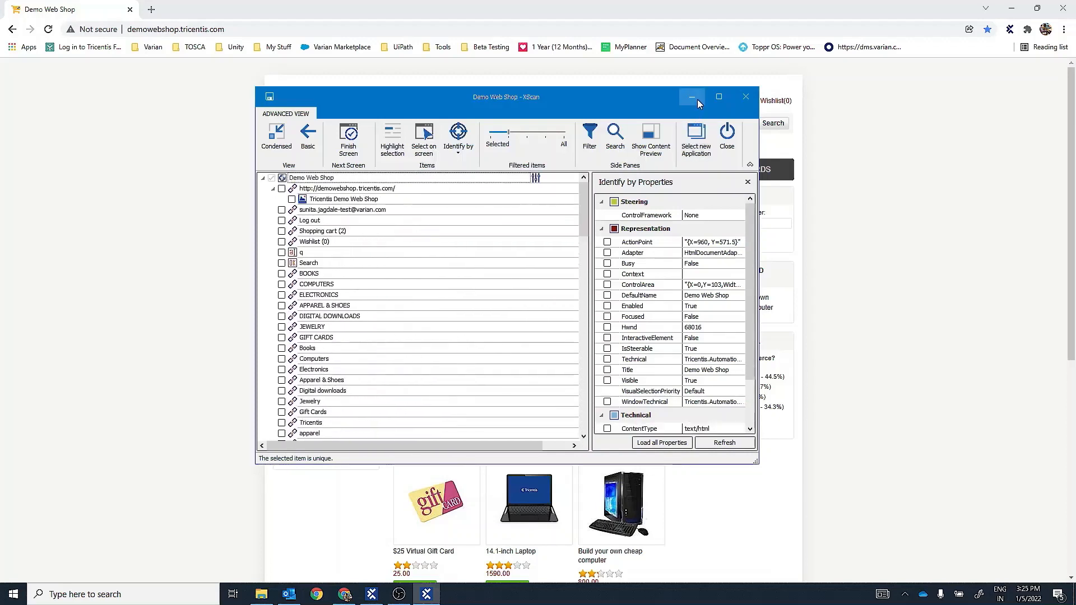
pyautogui.moveTo(620, 99); pyautogui.dragTo(521, 267)
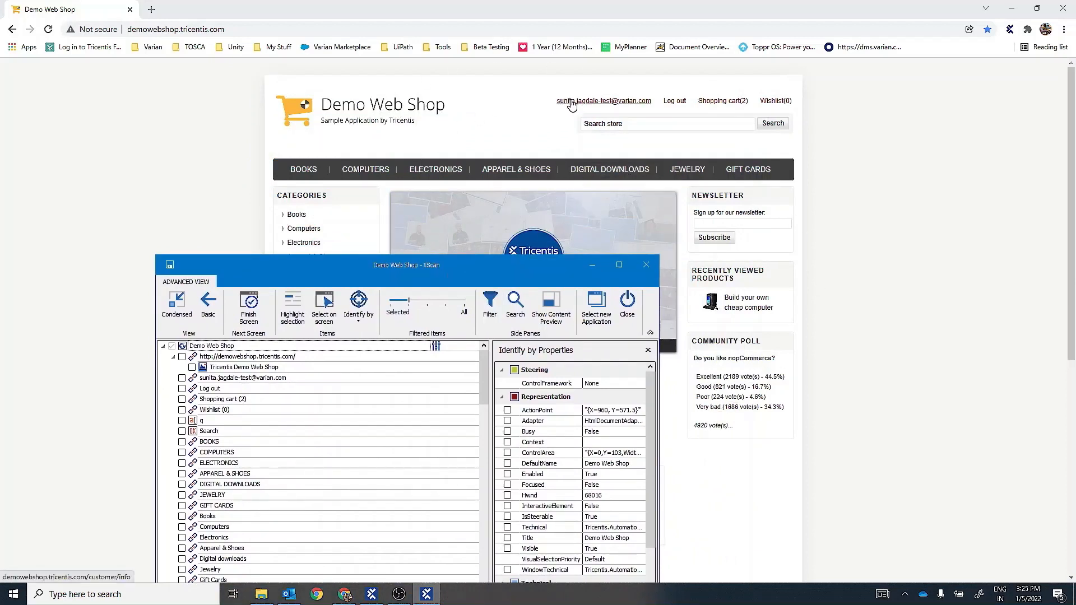
pyautogui.moveTo(723, 101)
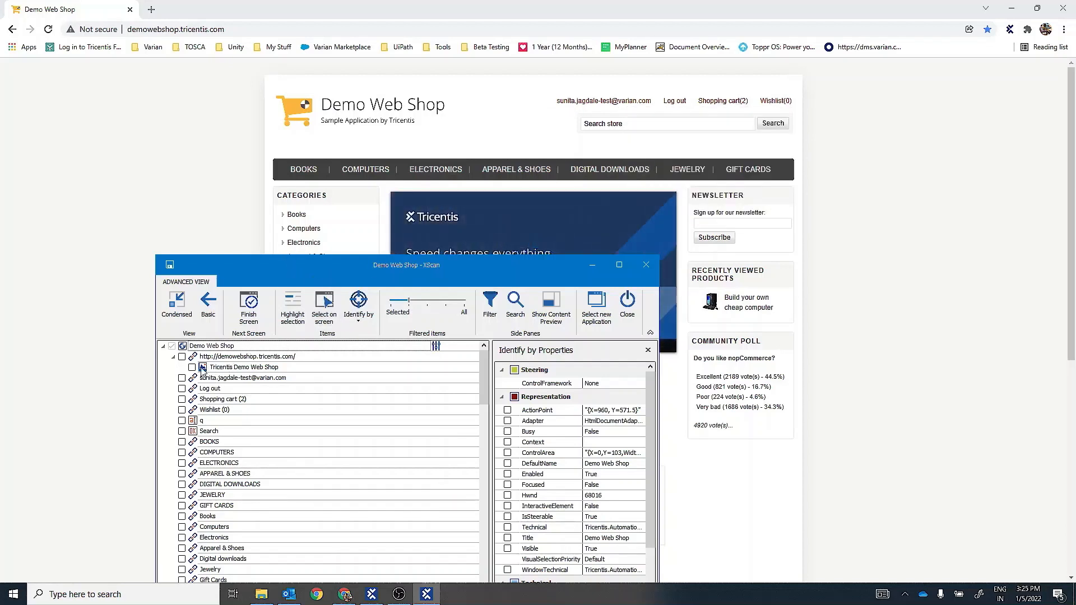
# - Pick the BOOKS menu link directly on the web page using Select on screen, and end the picking mode
pyautogui.click(181, 379)
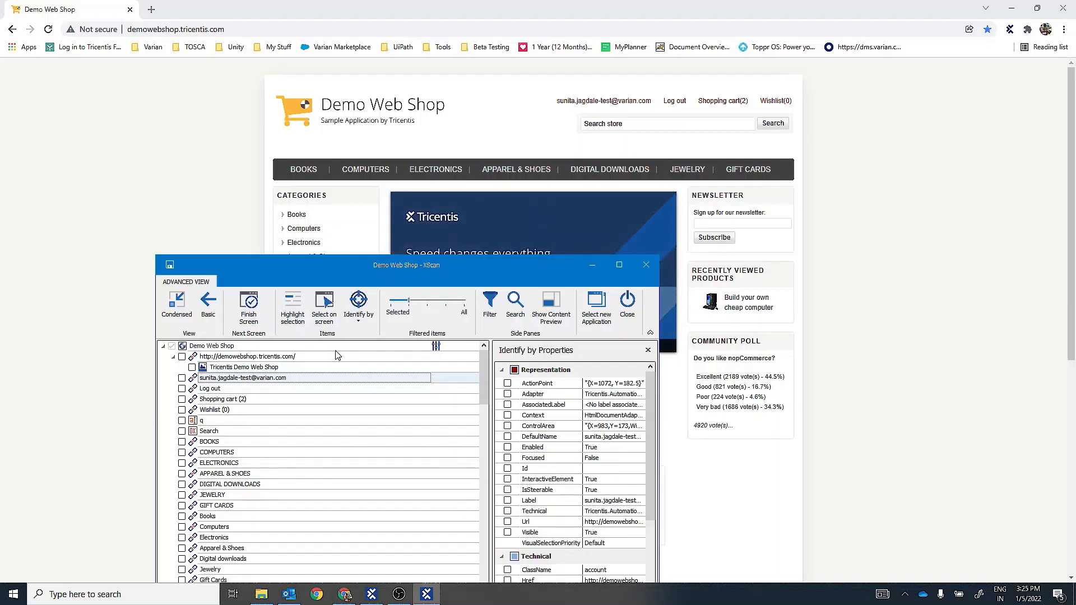
pyautogui.click(325, 310)
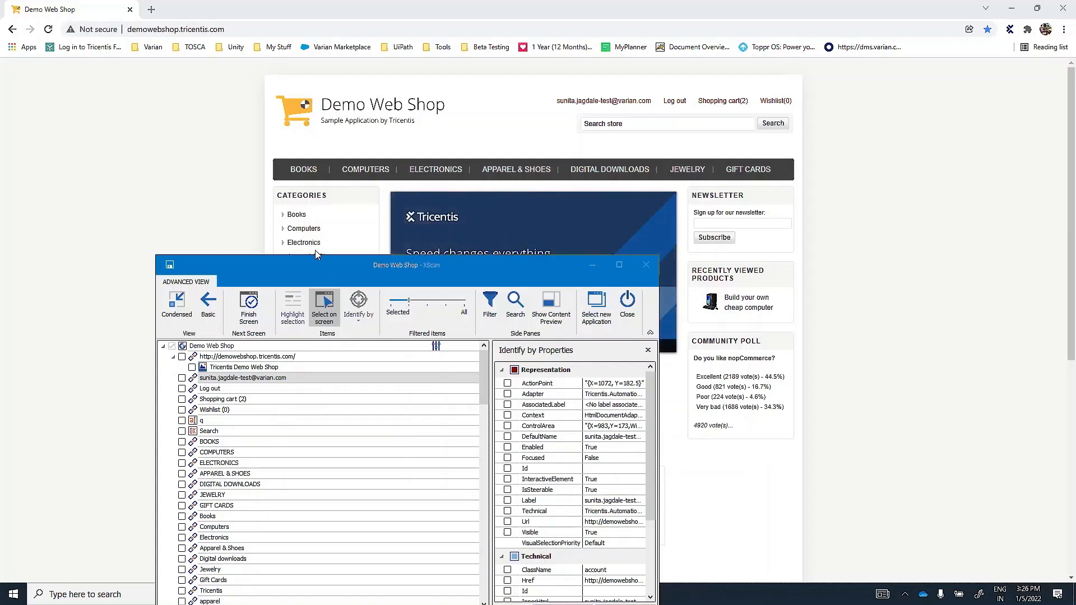
pyautogui.click(304, 169)
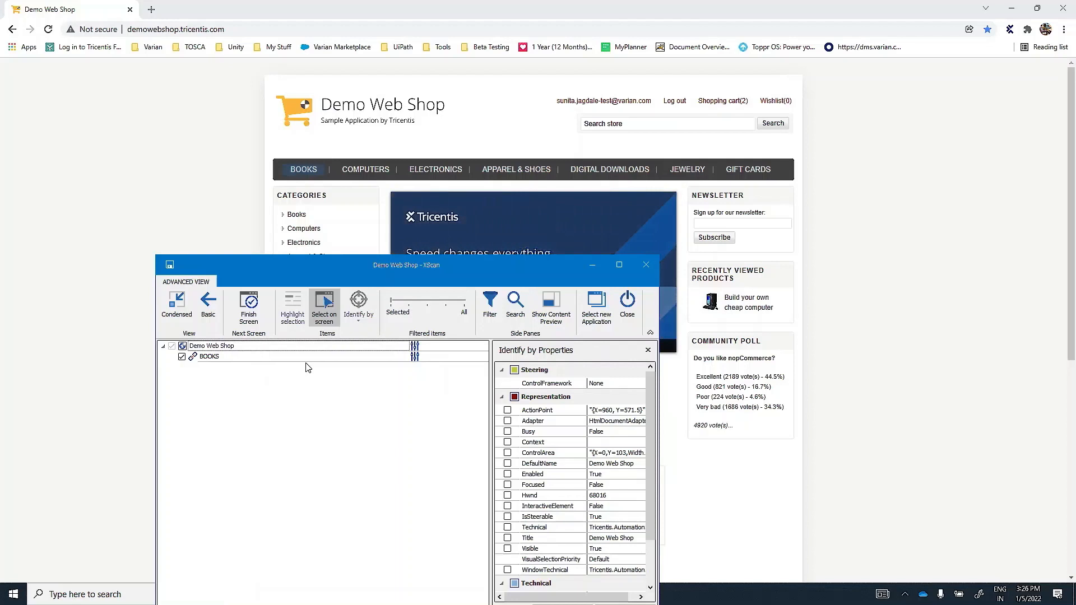
pyautogui.click(329, 314)
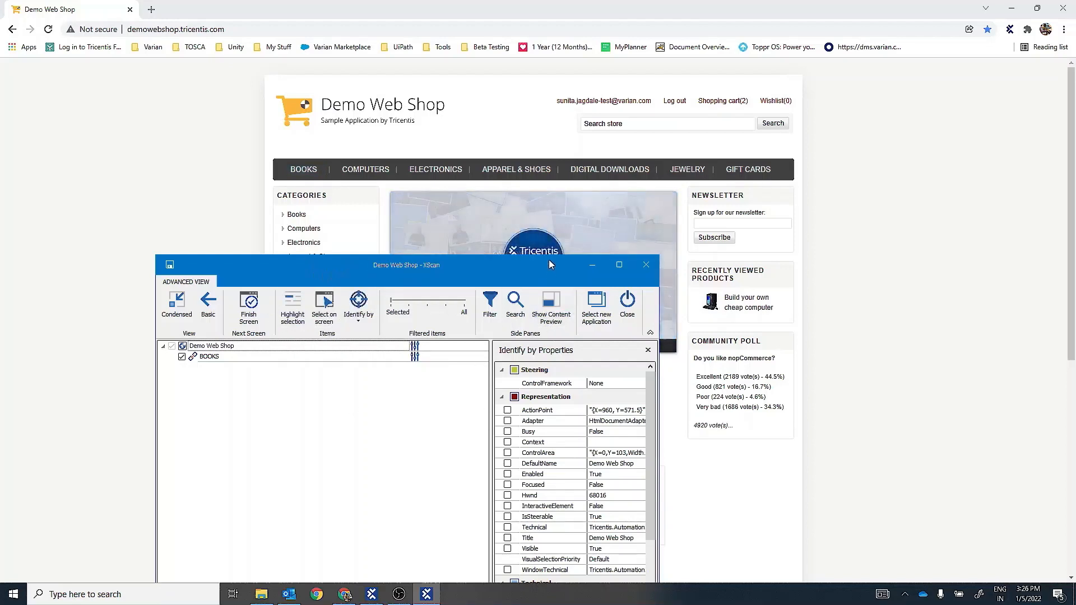
# - Deselect the BOOKS link and rescan Demo Web Shop as a newly selected application
pyautogui.moveTo(550, 267); pyautogui.dragTo(421, 210)
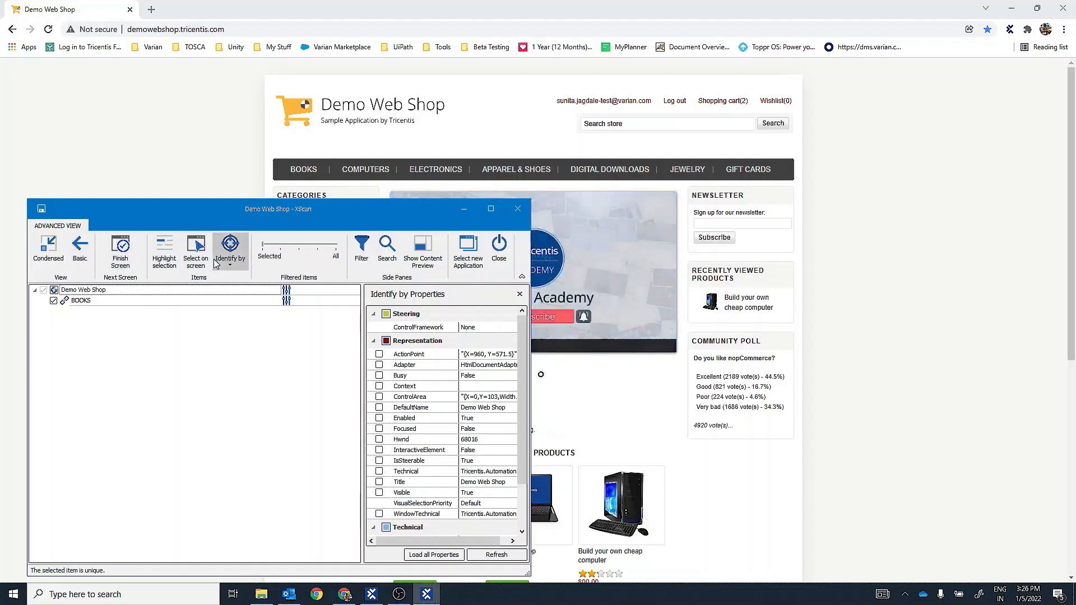
pyautogui.click(54, 302)
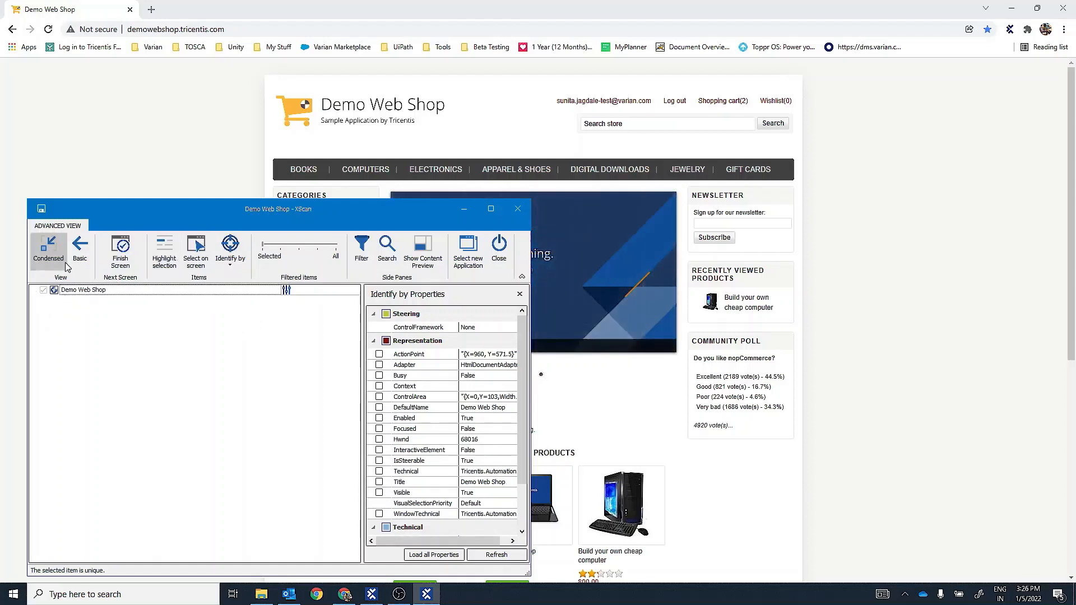
pyautogui.click(469, 253)
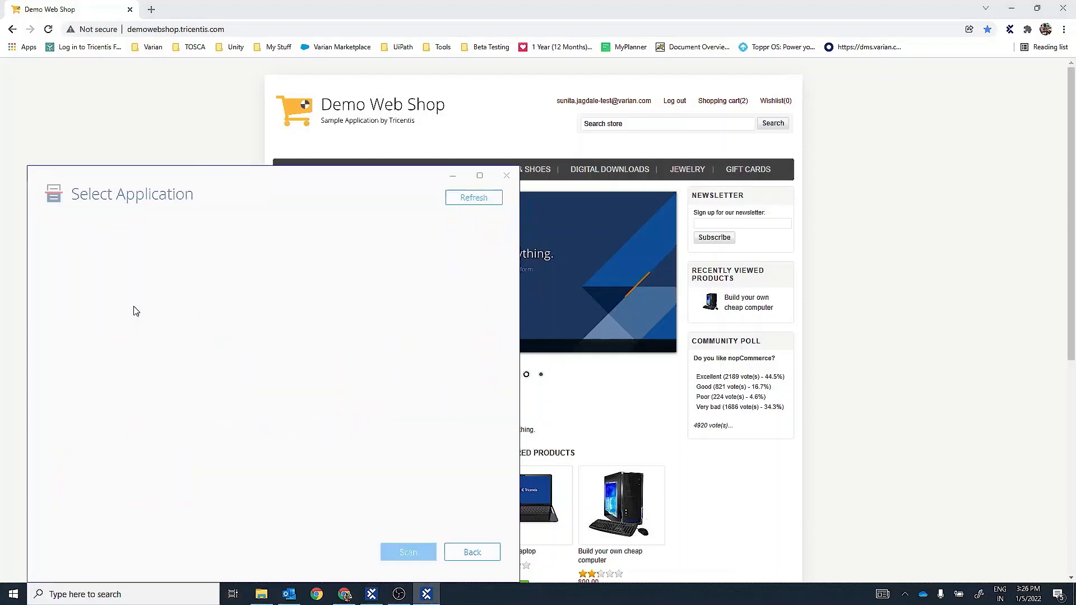
pyautogui.moveTo(259, 180); pyautogui.dragTo(754, 234)
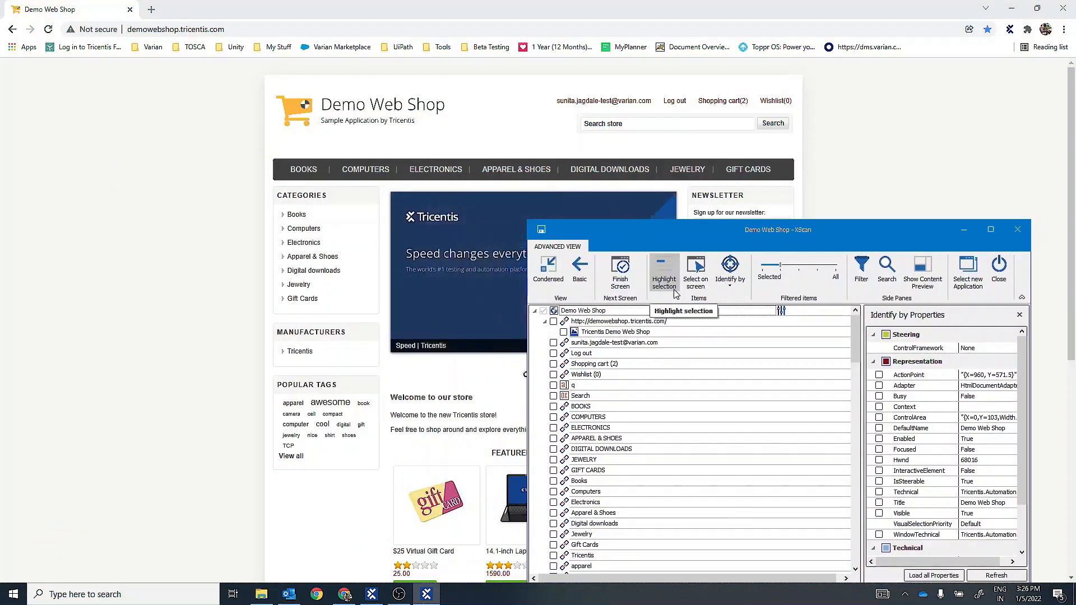
# - Use Highlight selection to locate the account e-mail link and the Log out link on the web page
pyautogui.click(589, 343)
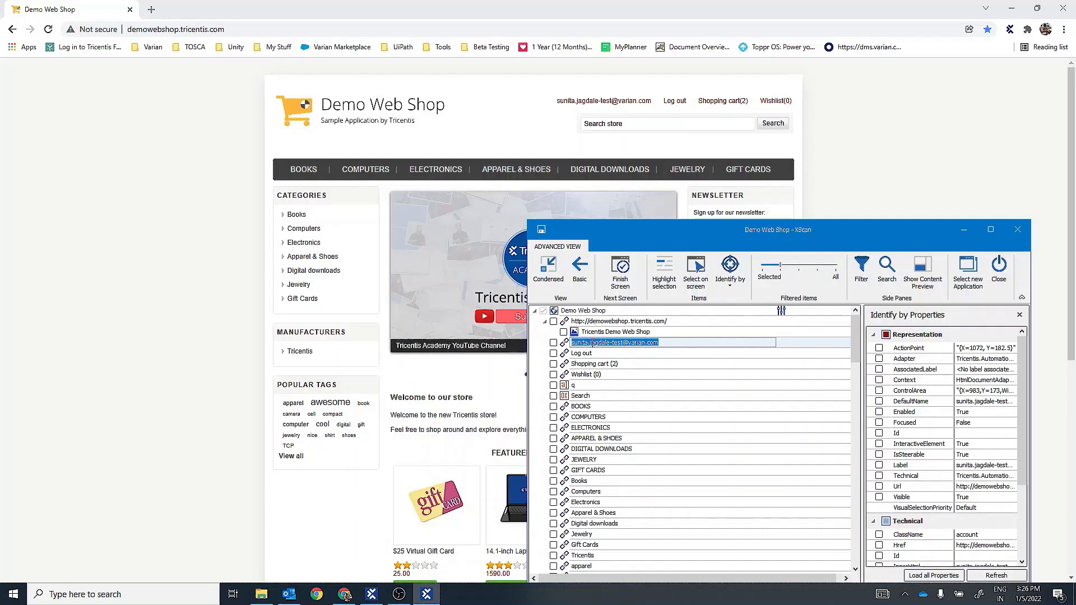
pyautogui.click(665, 283)
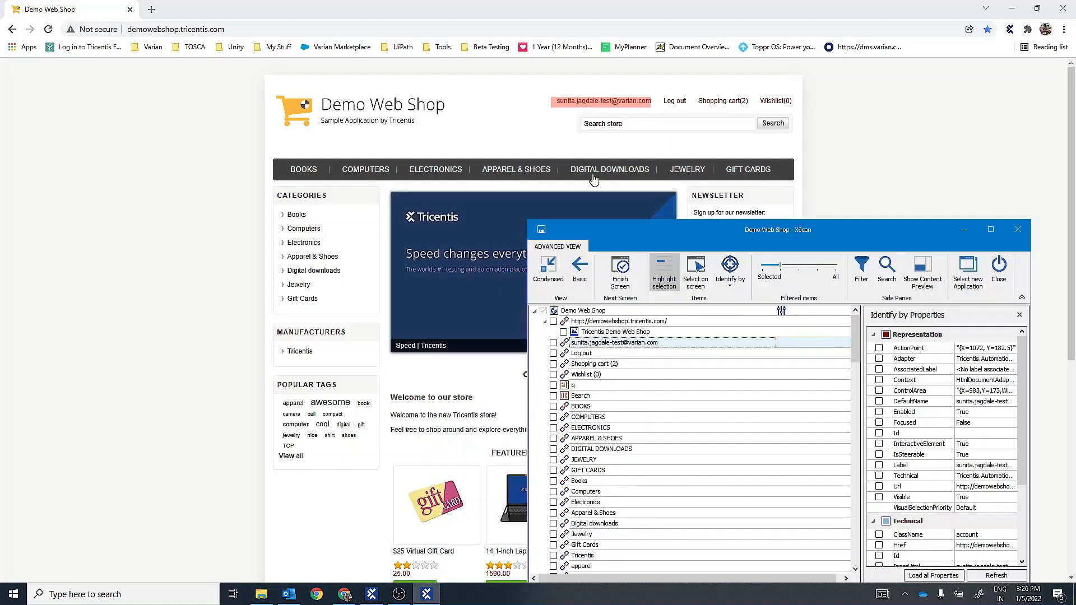
pyautogui.click(667, 281)
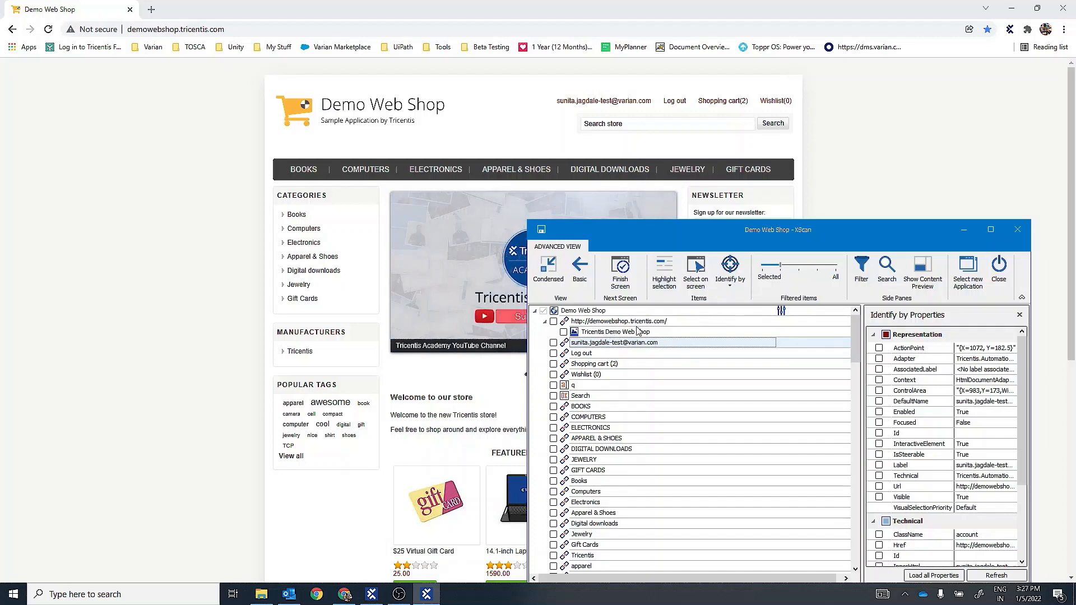
pyautogui.click(582, 353)
pyautogui.click(668, 286)
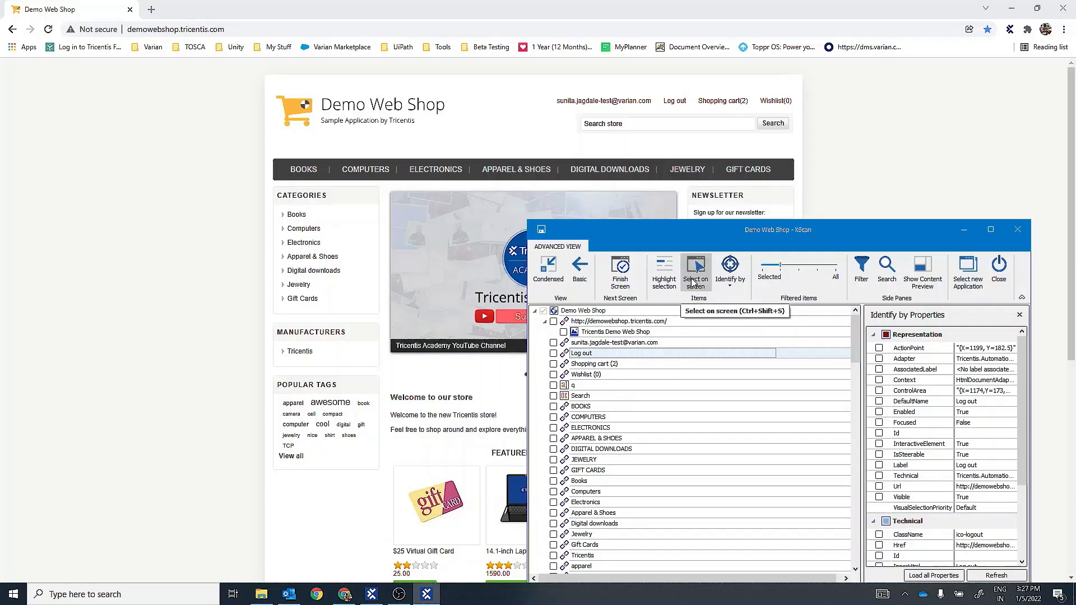
# - Switch the Select on screen mode on and off, and view the Identify by methods for the Log out link
pyautogui.click(693, 283)
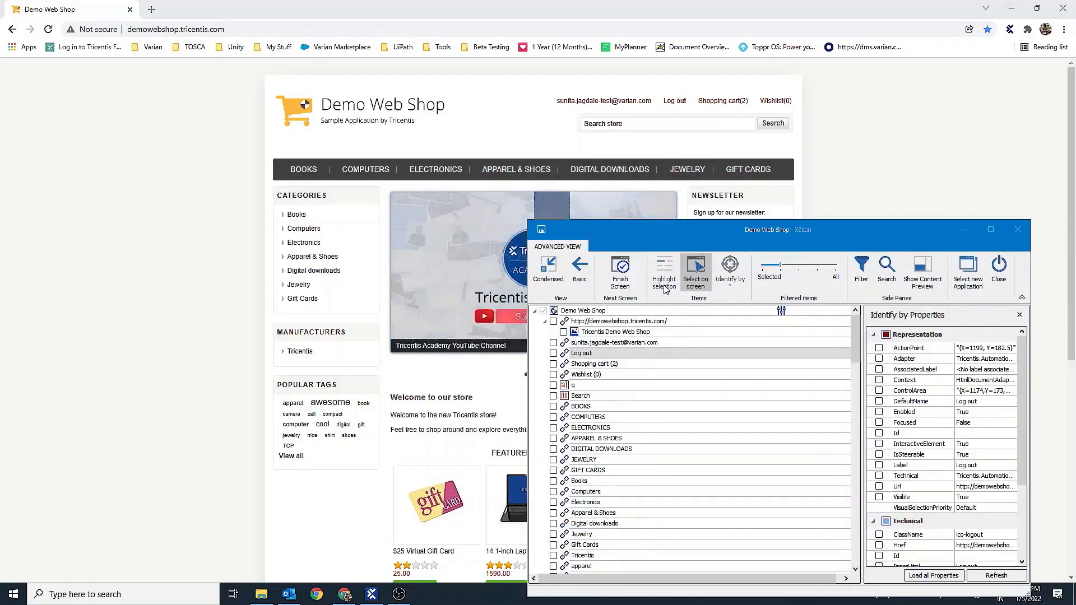
pyautogui.click(694, 285)
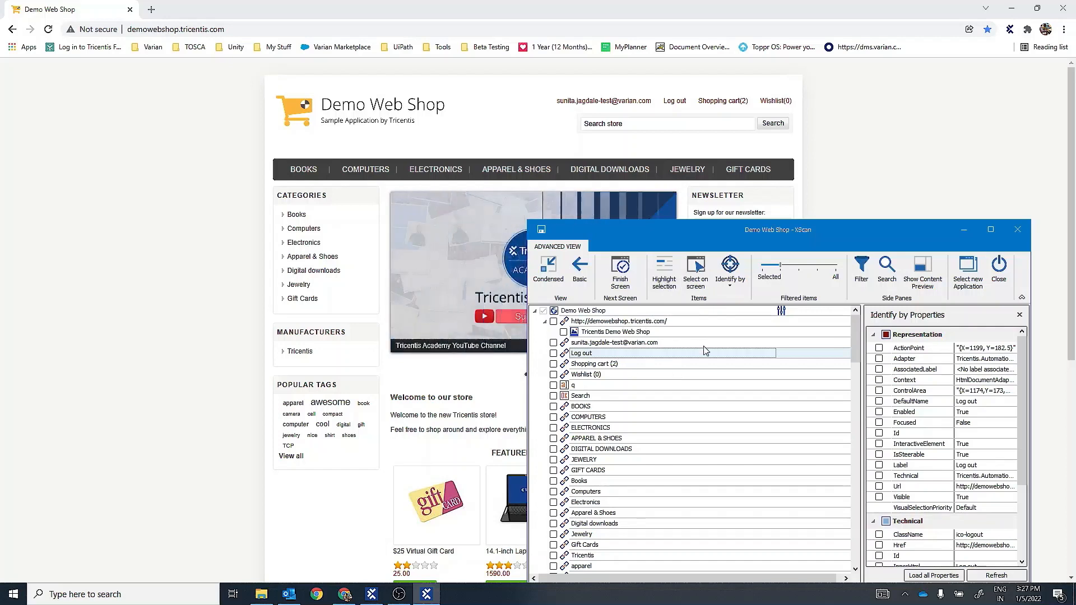
pyautogui.click(733, 286)
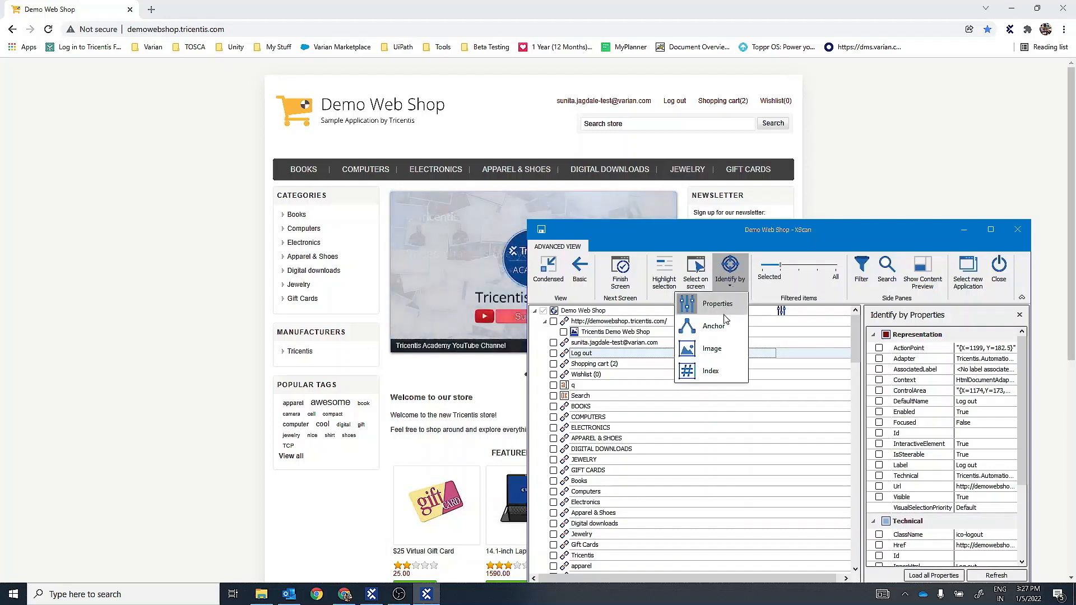
pyautogui.click(748, 240)
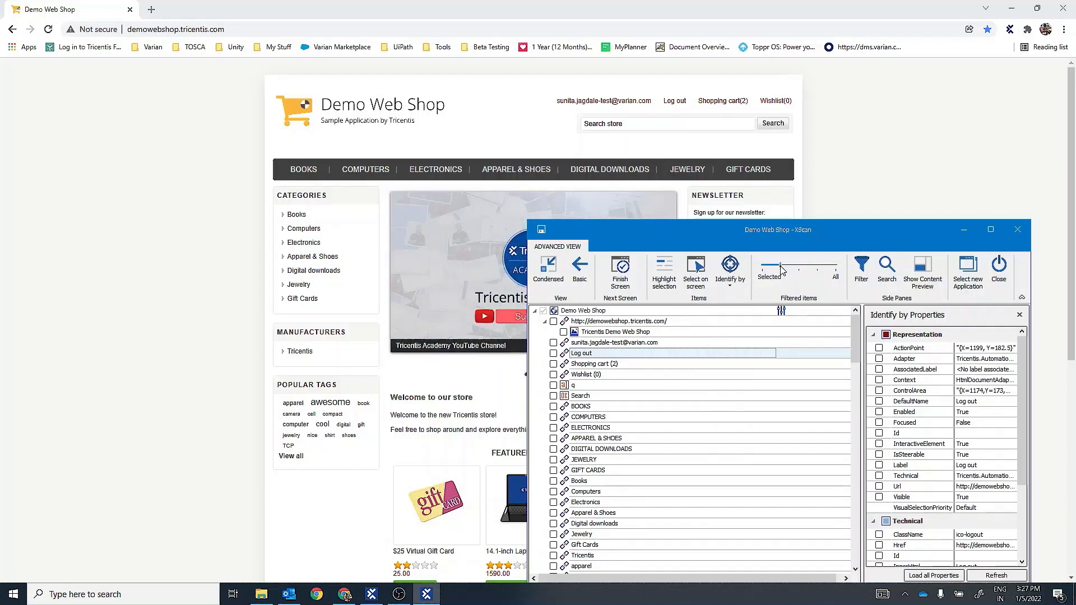
# - Extend the filtered items range to All and return it to the narrower level near Selected
pyautogui.moveTo(782, 270); pyautogui.dragTo(832, 267)
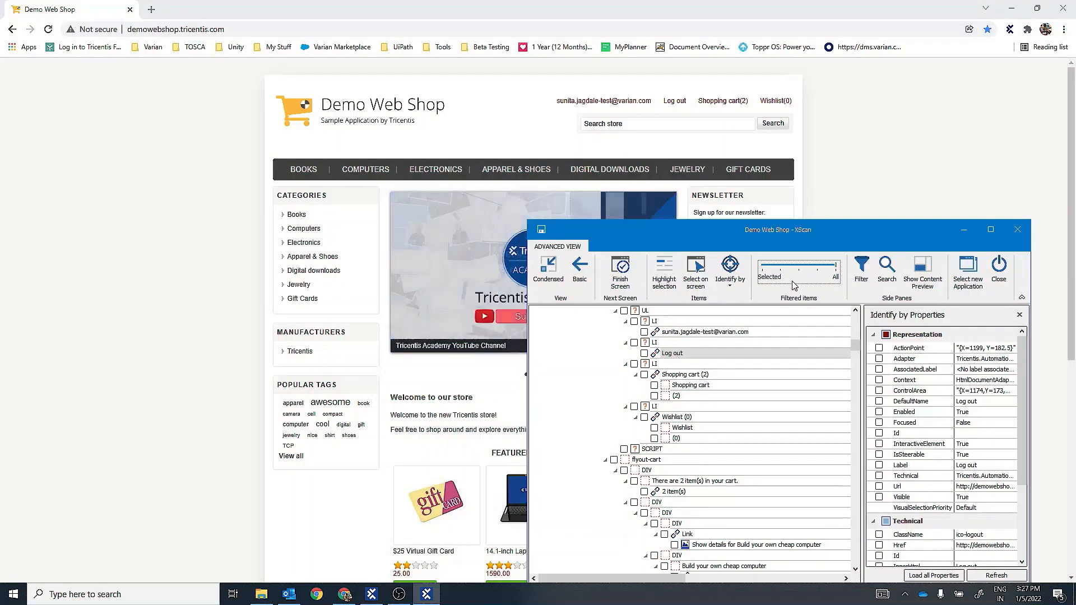
pyautogui.moveTo(837, 268); pyautogui.dragTo(779, 266)
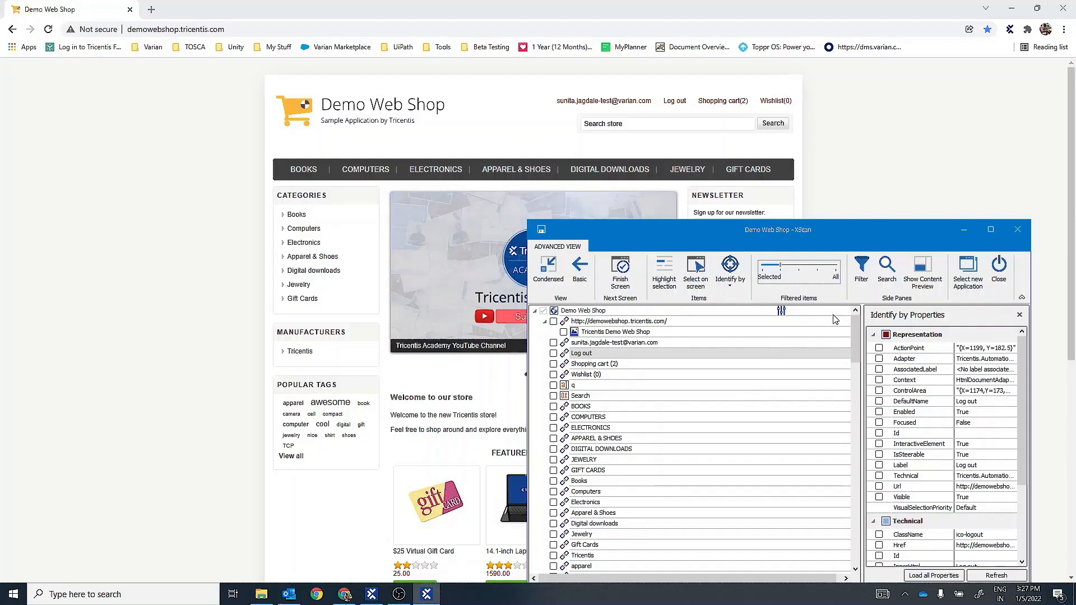
# - Open the scan filter and limit the Control Type to Button only
pyautogui.click(863, 275)
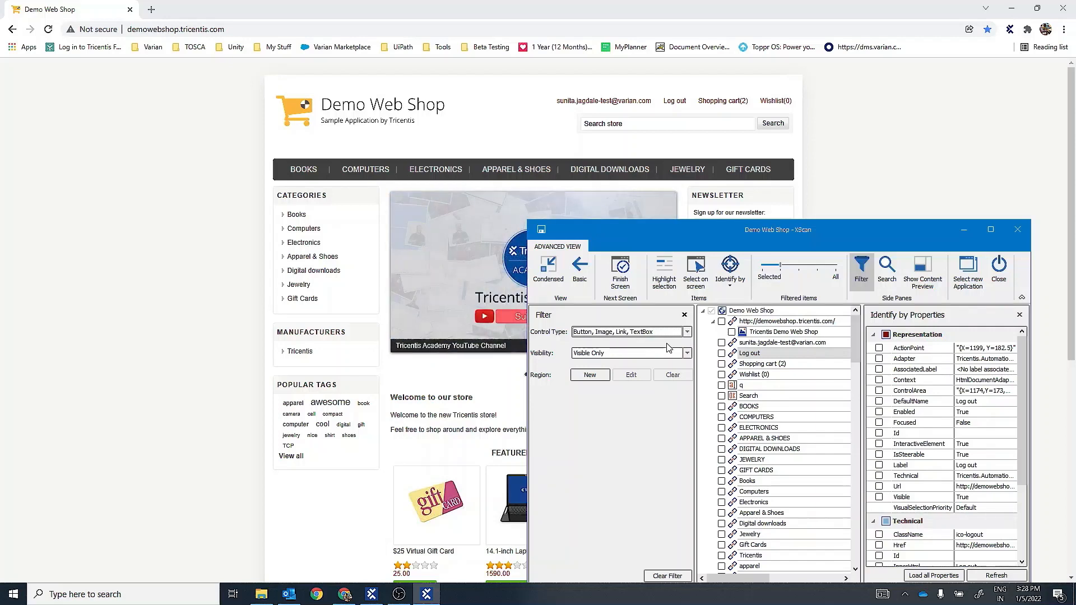
pyautogui.click(687, 332)
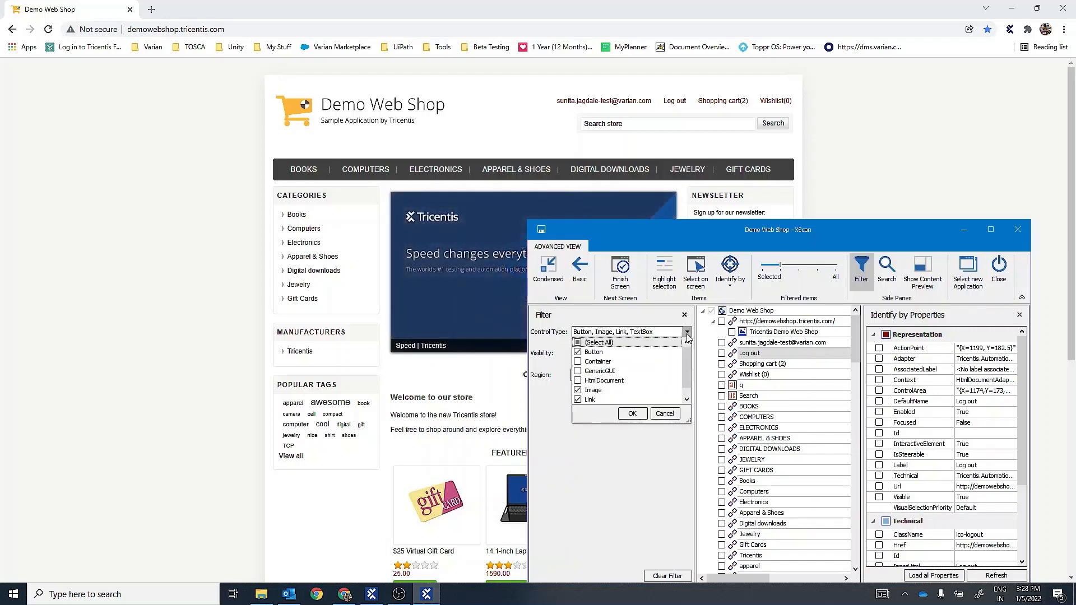
pyautogui.click(578, 343)
pyautogui.click(577, 351)
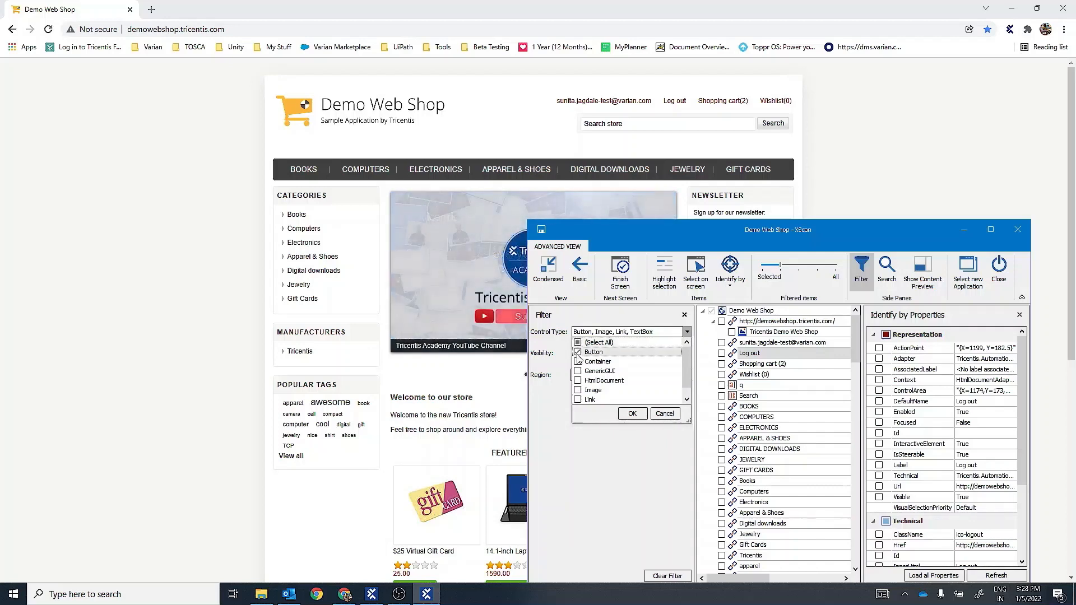
pyautogui.click(632, 413)
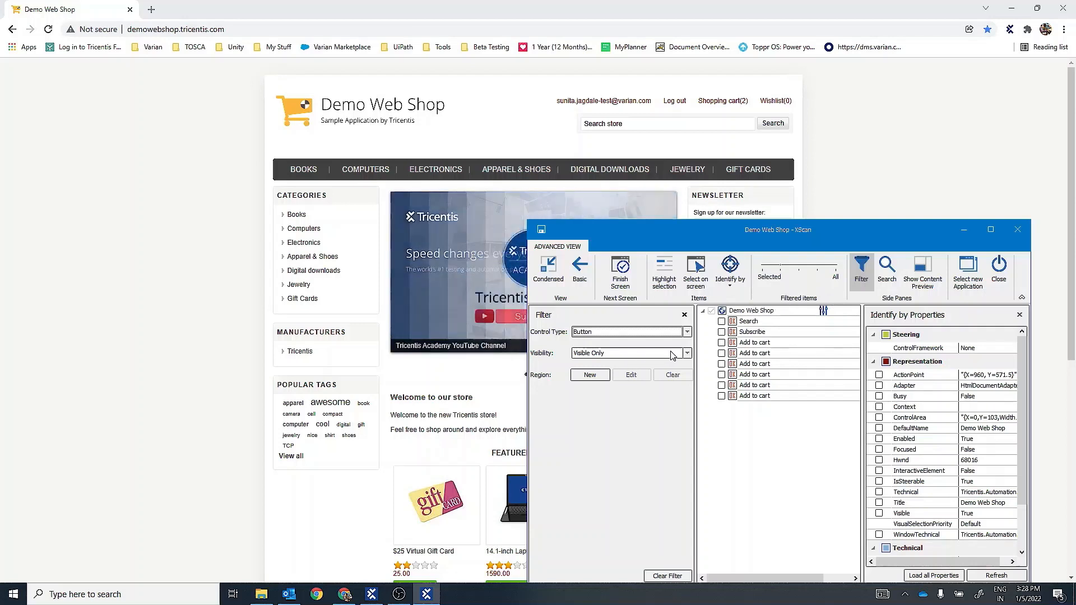
# - Compare the Visible and Invisible, Visible Only and Invisible Only visibility filters, and finish with Visible and Invisible
pyautogui.click(639, 354)
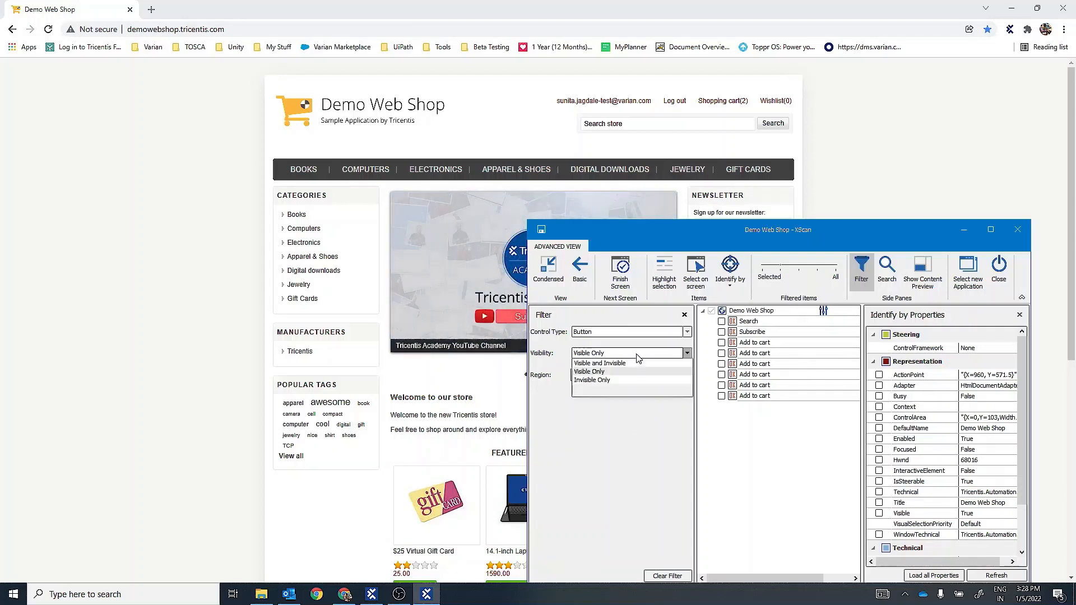
pyautogui.click(620, 364)
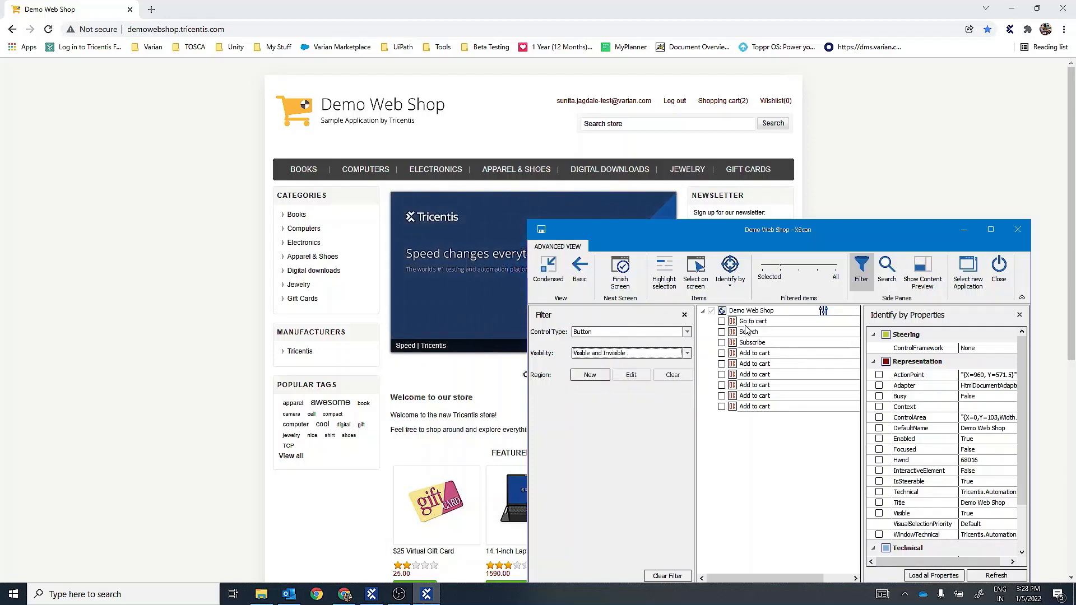
pyautogui.click(638, 354)
pyautogui.click(604, 373)
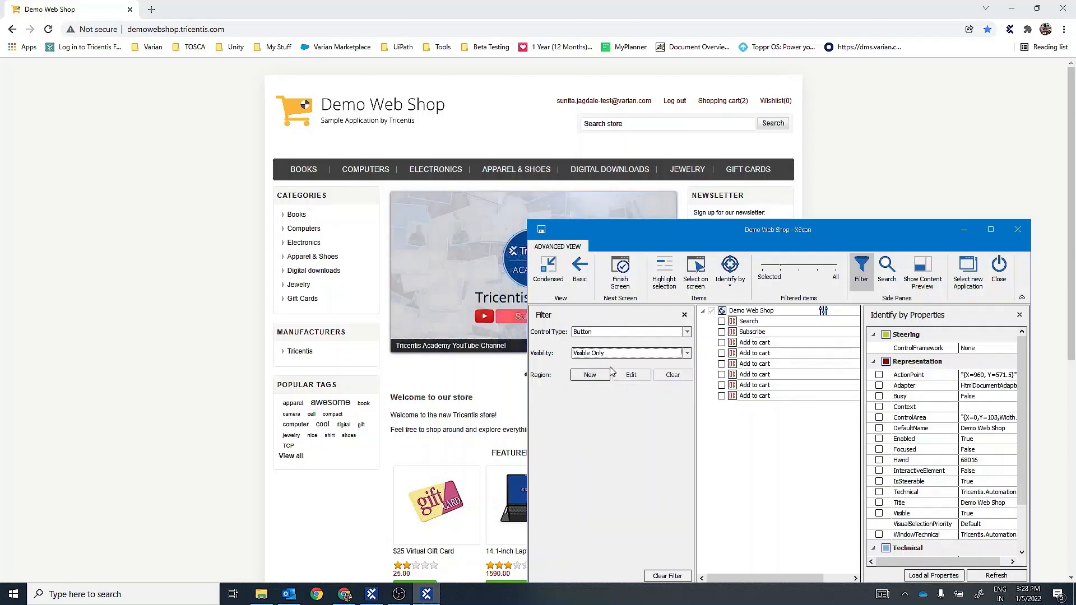
pyautogui.click(634, 353)
pyautogui.click(605, 385)
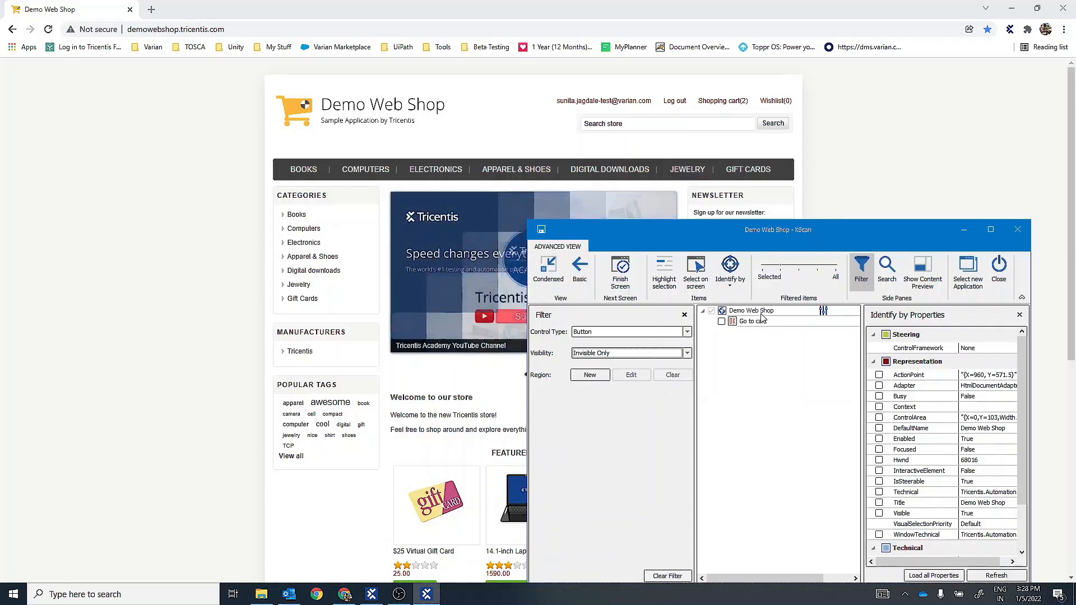
pyautogui.click(622, 354)
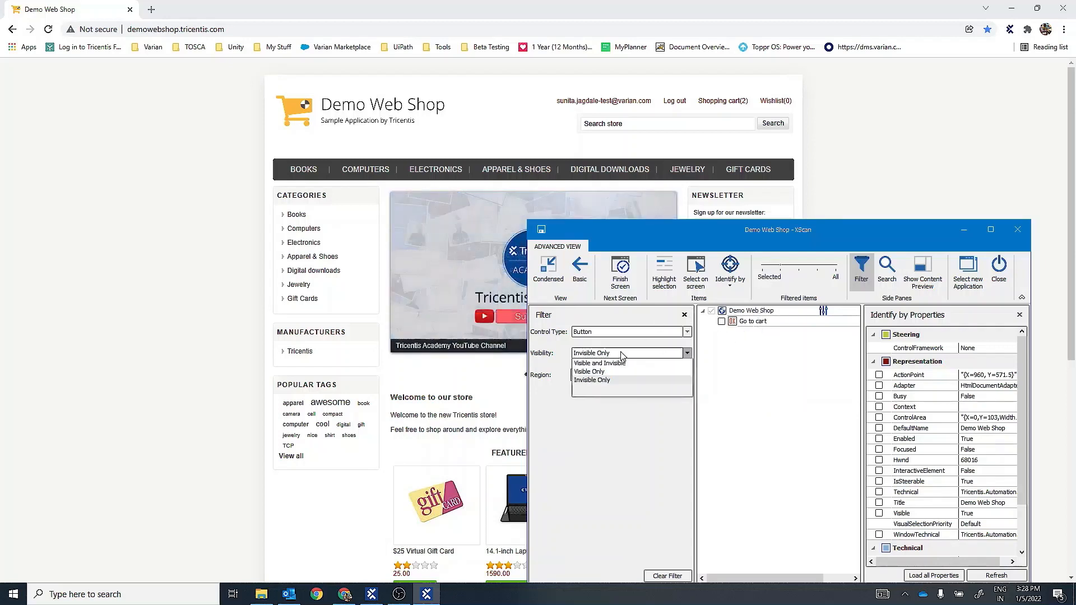
pyautogui.click(615, 364)
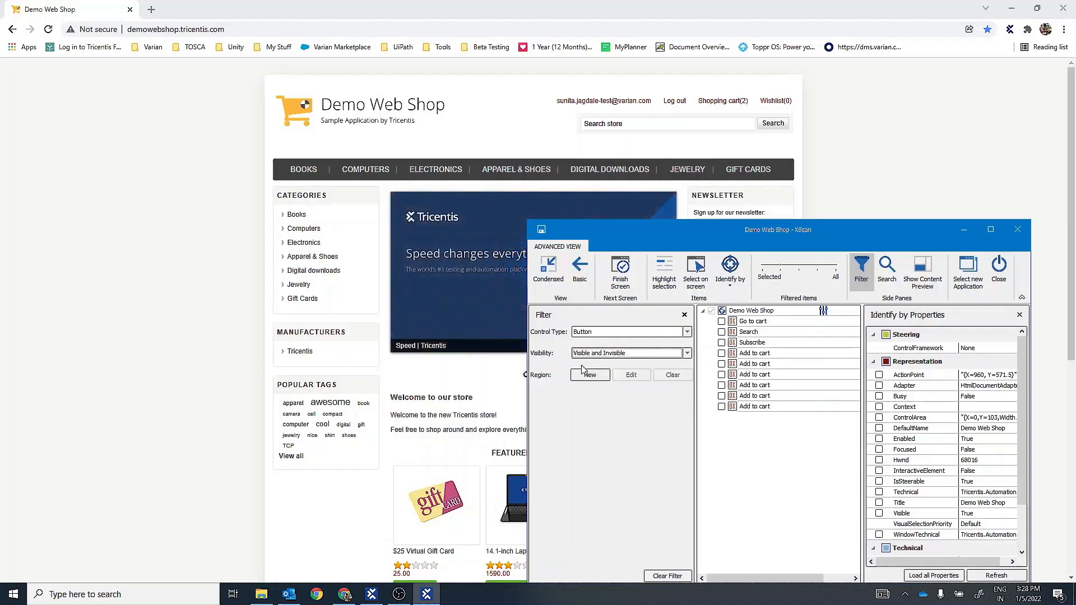
# - Set the Control Type filter to all types and hide the filter pane
pyautogui.click(627, 333)
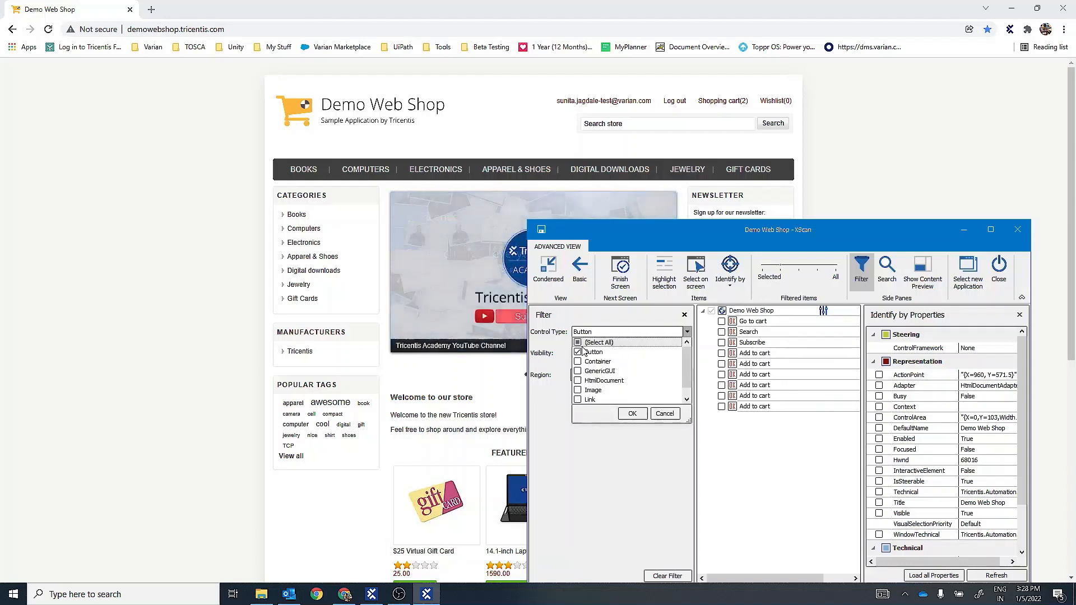
pyautogui.click(639, 418)
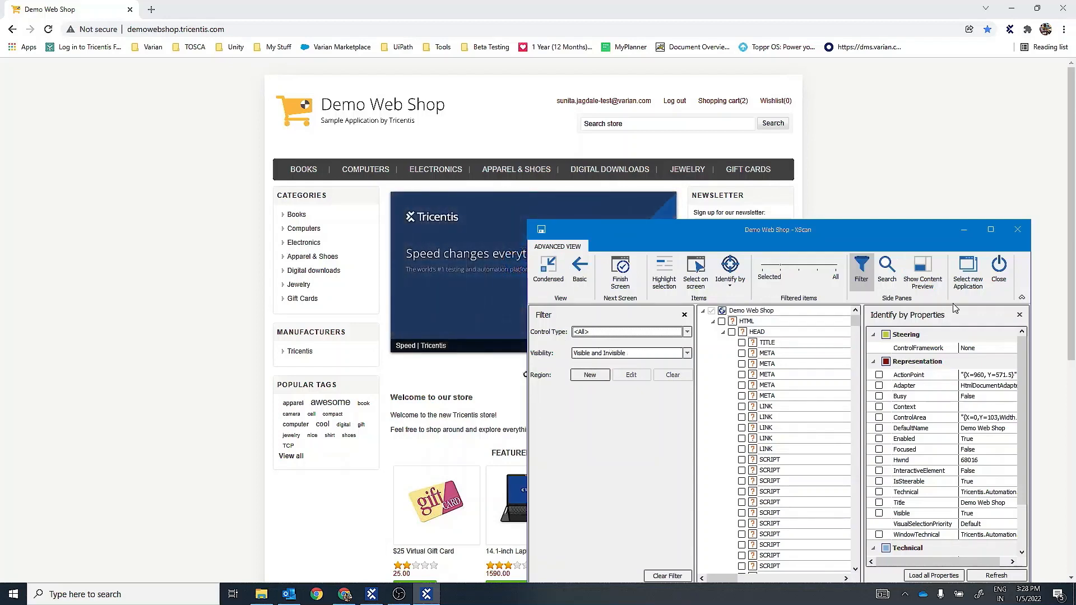
pyautogui.click(861, 275)
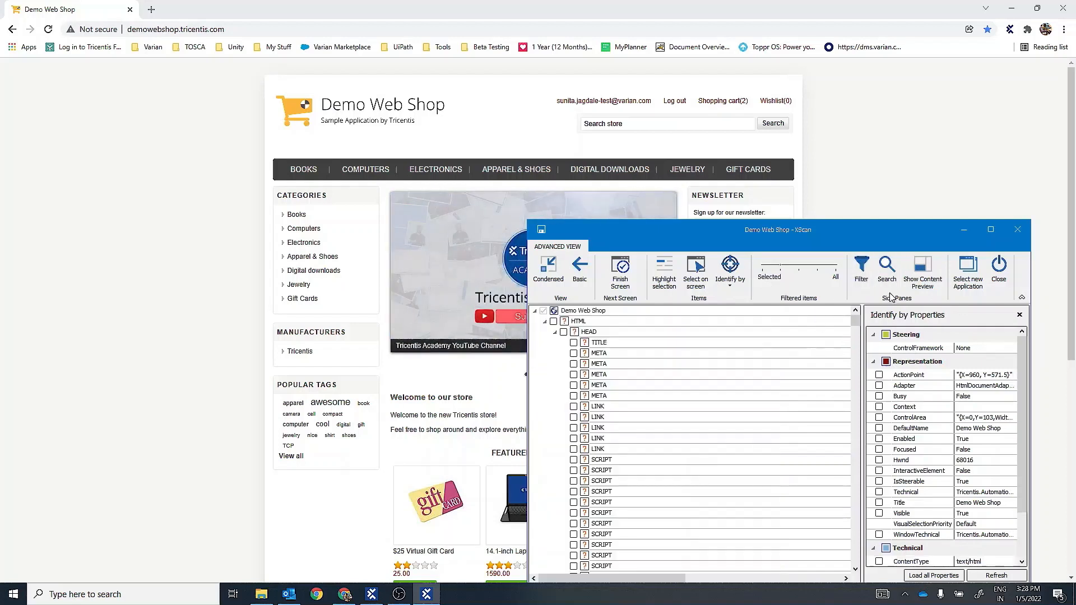
# - Search the scanned tree for "Log out", look for further matches, and clear and close the search
pyautogui.click(887, 274)
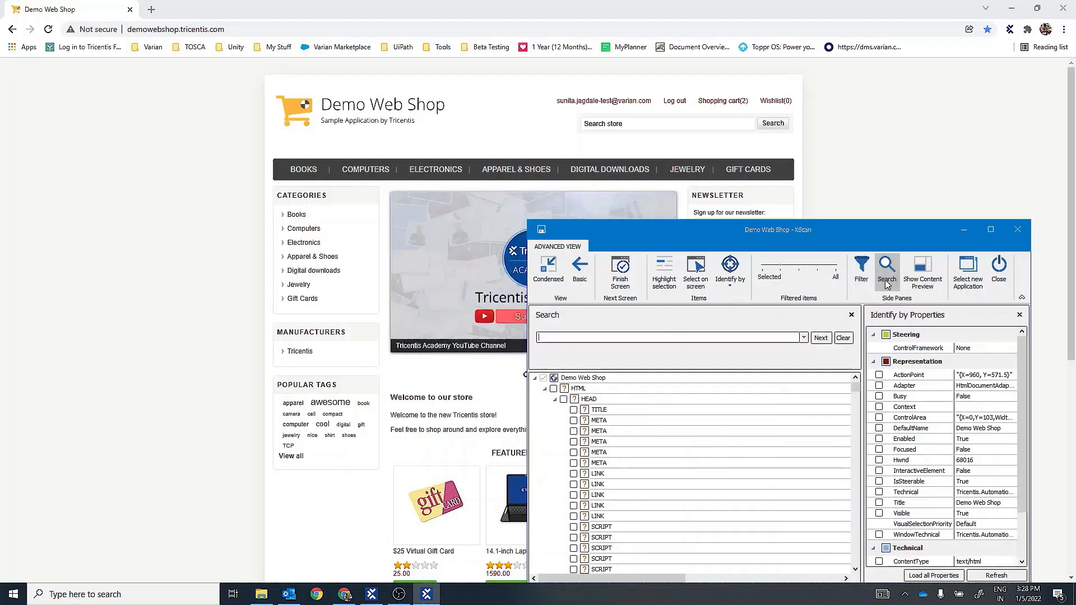
pyautogui.click(647, 340)
pyautogui.write('Log out')
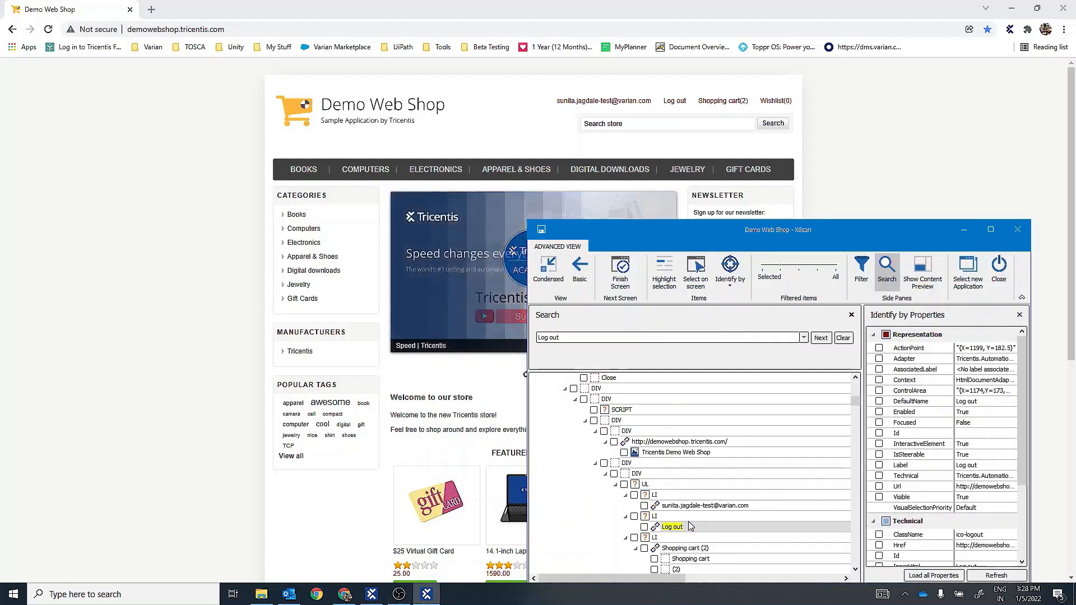
pyautogui.click(820, 337)
pyautogui.click(830, 337)
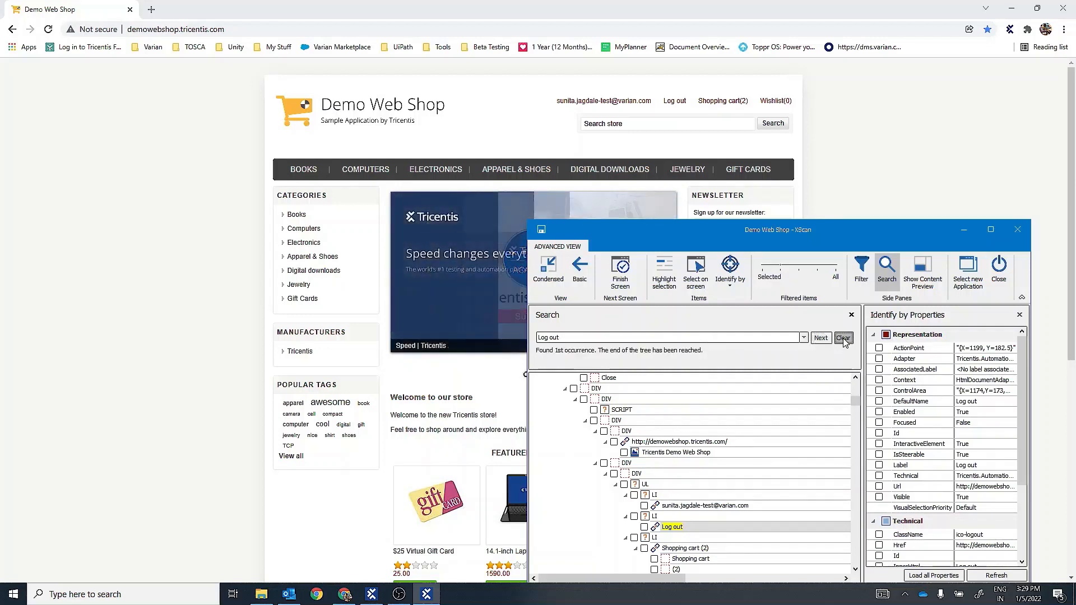
pyautogui.click(843, 339)
pyautogui.click(851, 314)
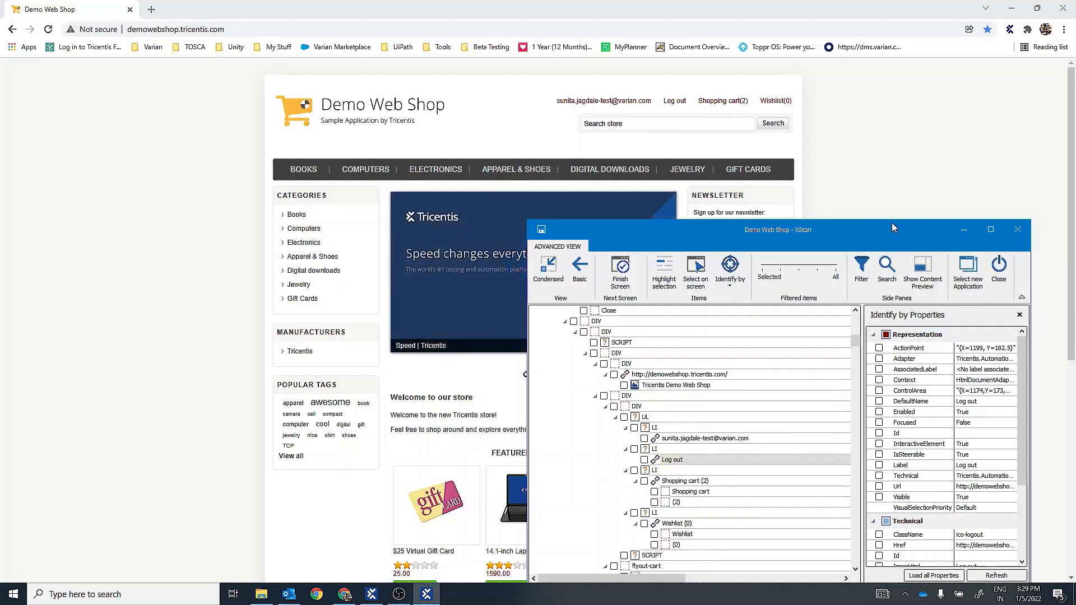
# - Move the XScan window toward the middle of the web page and examine the Log out link's content preview, hiding it again
pyautogui.moveTo(853, 233); pyautogui.dragTo(689, 169)
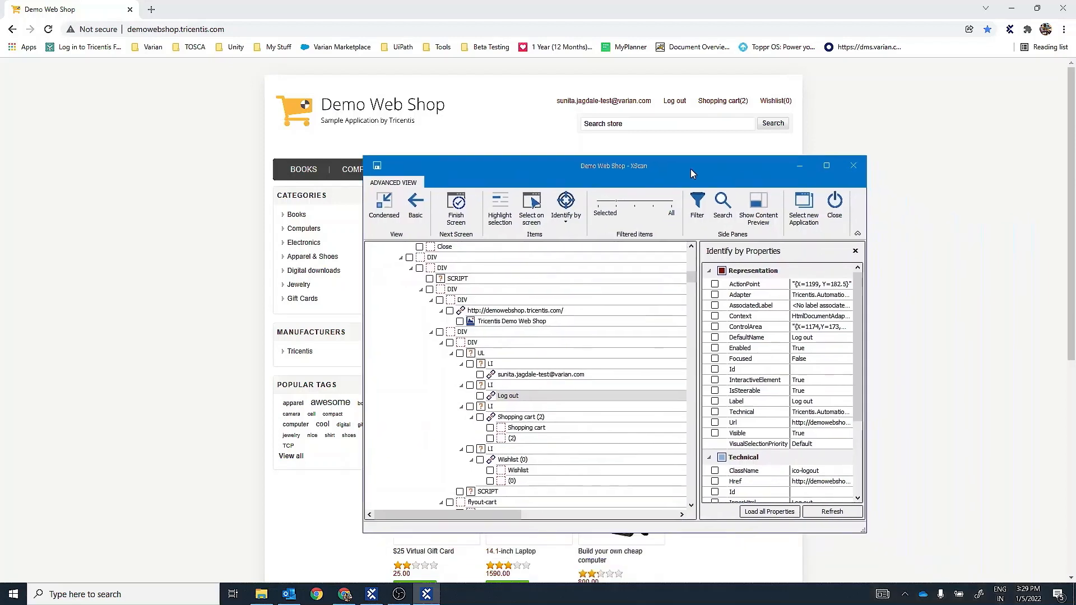
pyautogui.click(758, 209)
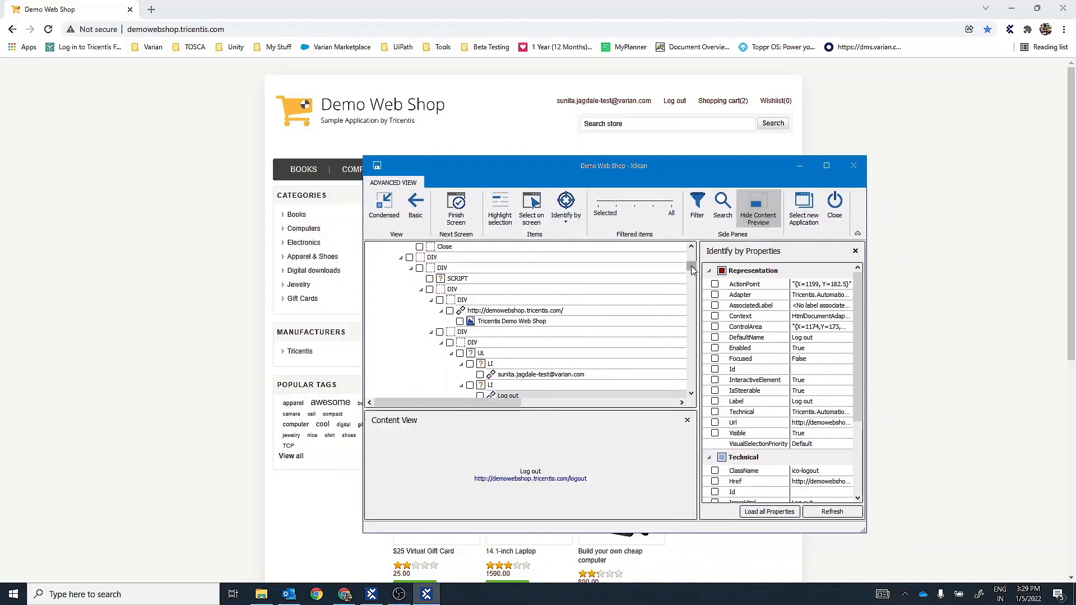
pyautogui.moveTo(691, 266); pyautogui.dragTo(692, 271)
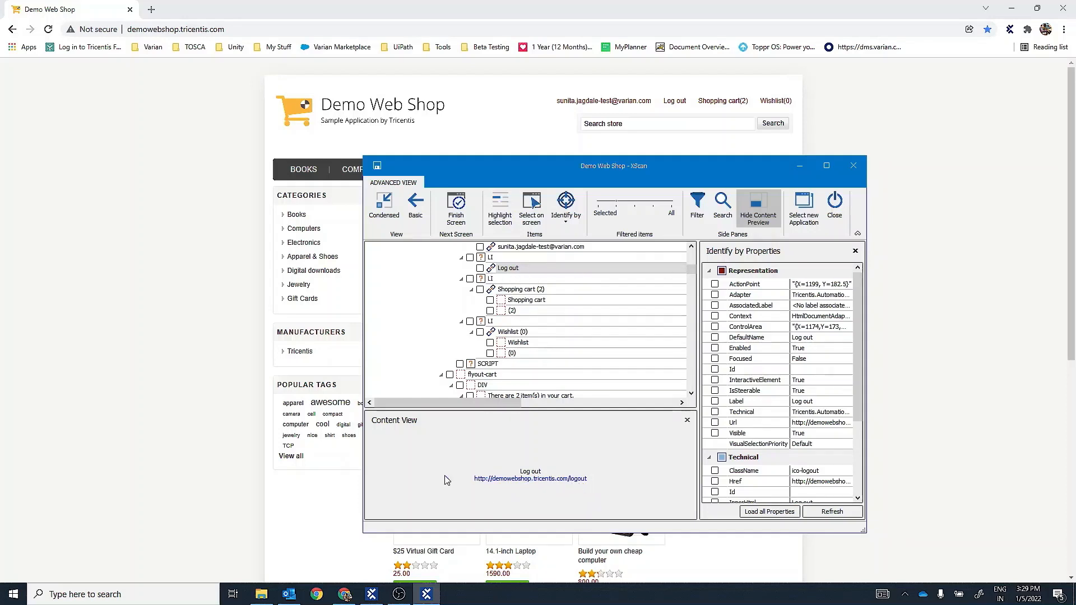
pyautogui.click(757, 218)
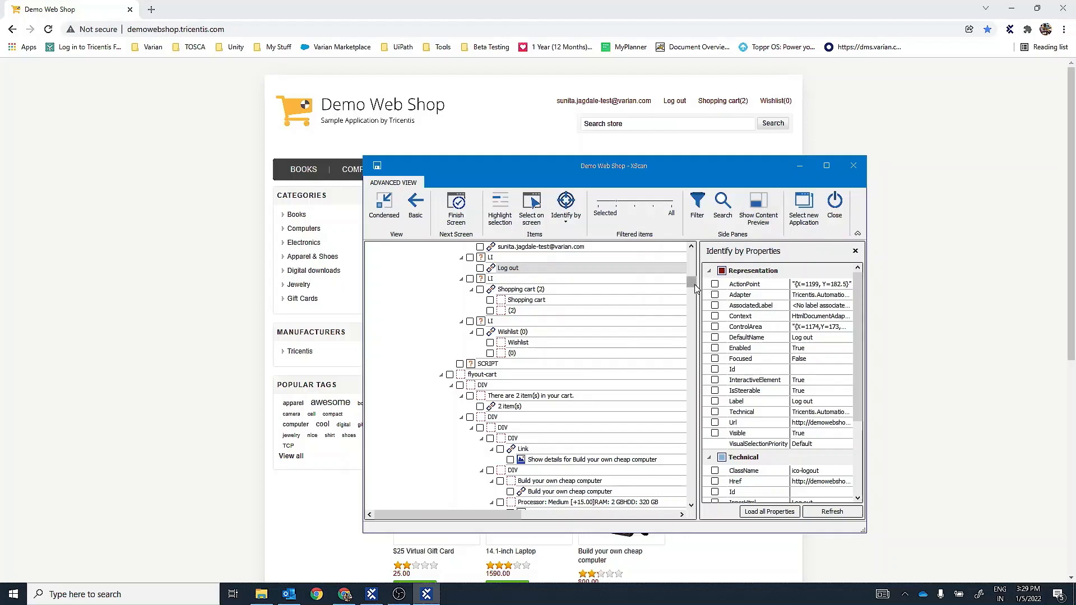
pyautogui.moveTo(694, 287); pyautogui.dragTo(695, 253)
pyautogui.click(724, 208)
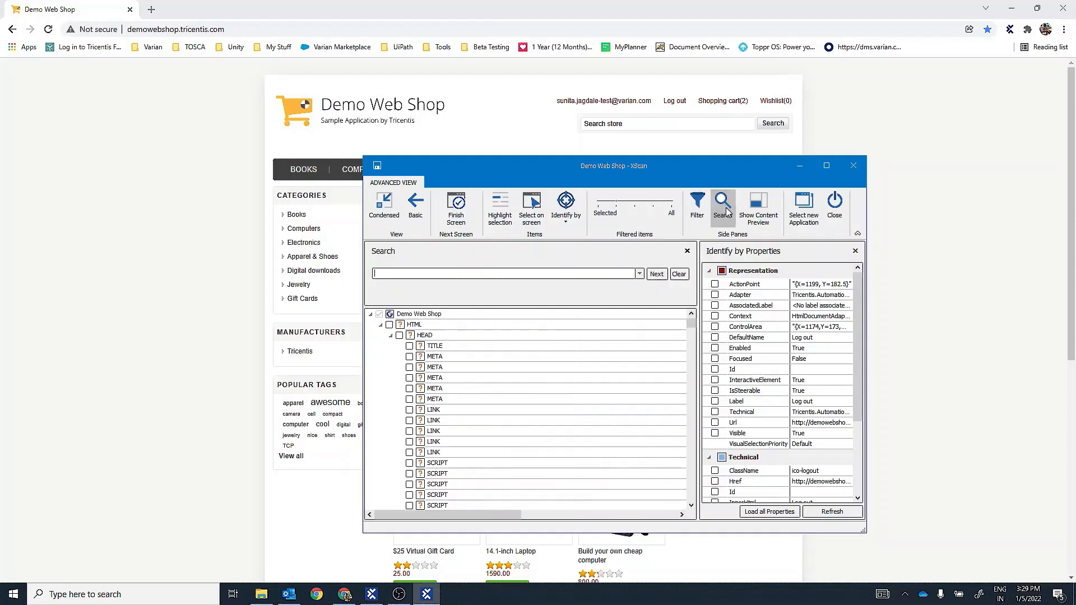
pyautogui.click(687, 251)
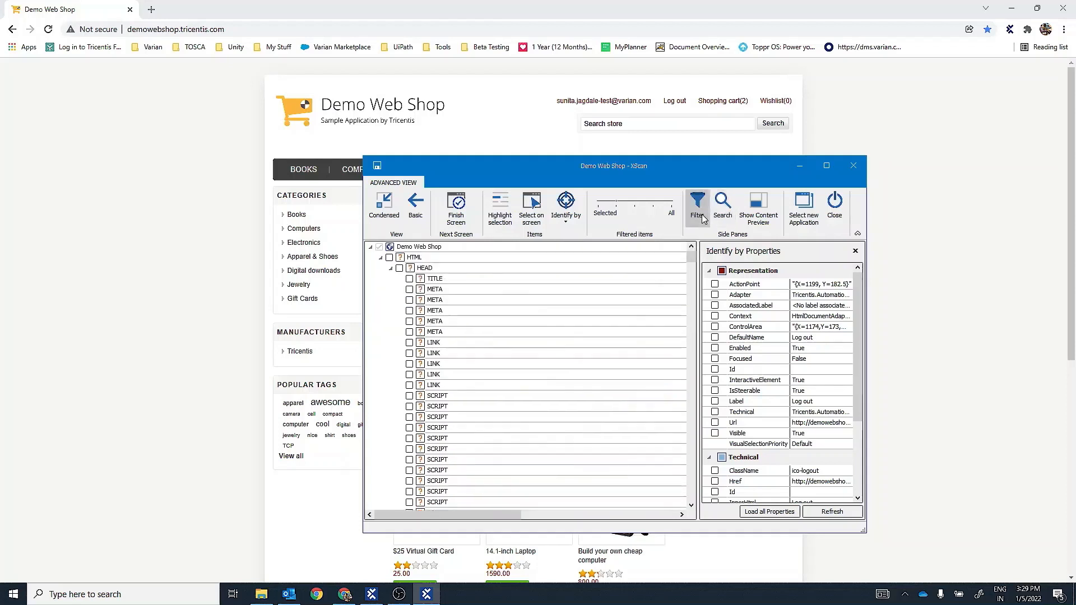
pyautogui.click(699, 212)
pyautogui.click(439, 270)
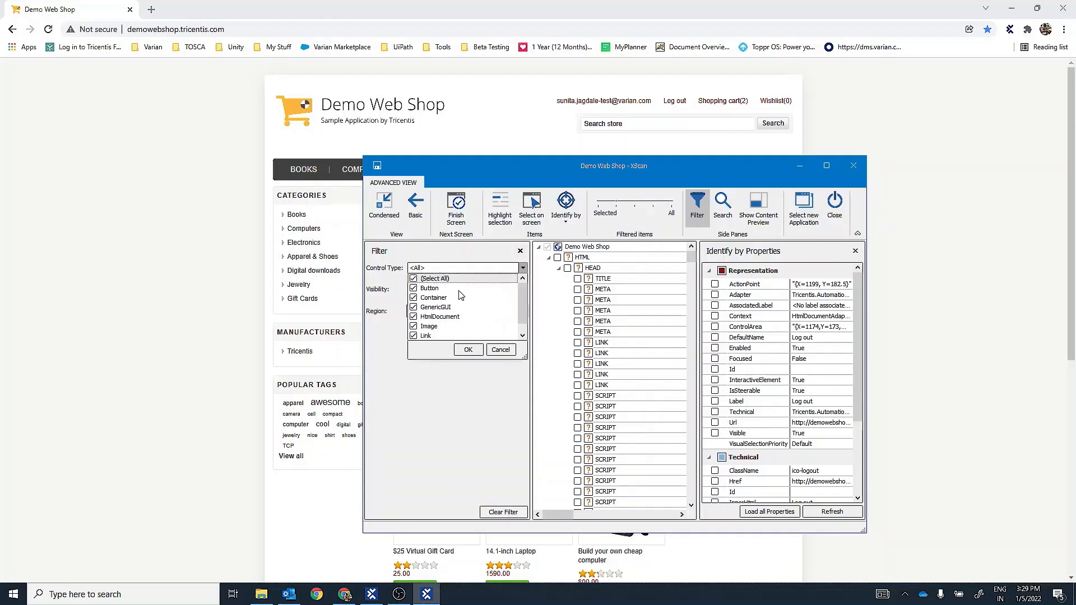
pyautogui.click(414, 278)
pyautogui.scroll(-1, 520, 317)
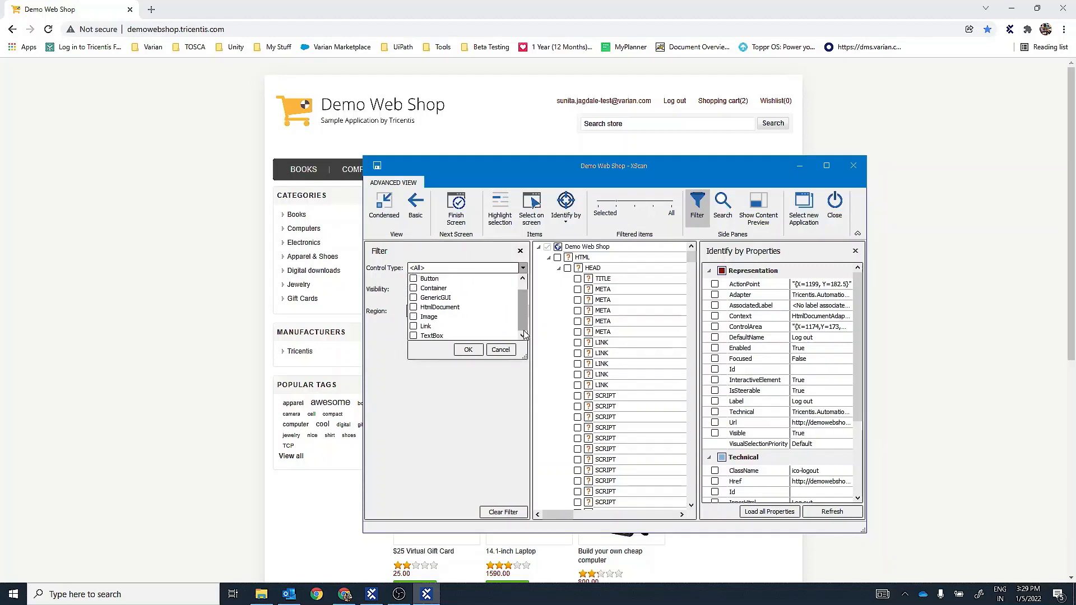
pyautogui.moveTo(524, 324); pyautogui.dragTo(520, 294)
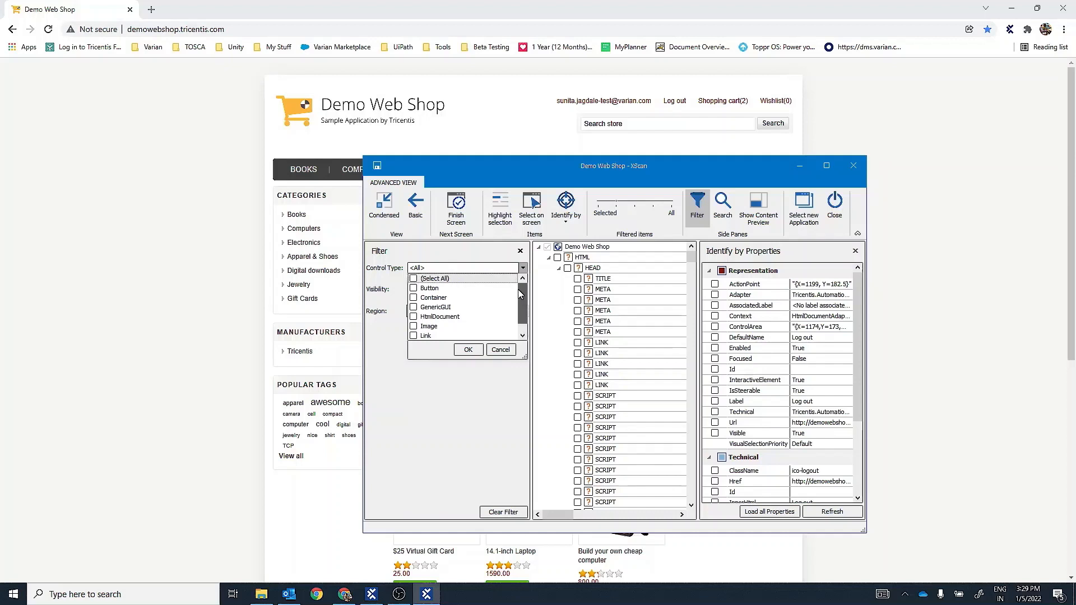
pyautogui.click(500, 350)
pyautogui.click(697, 218)
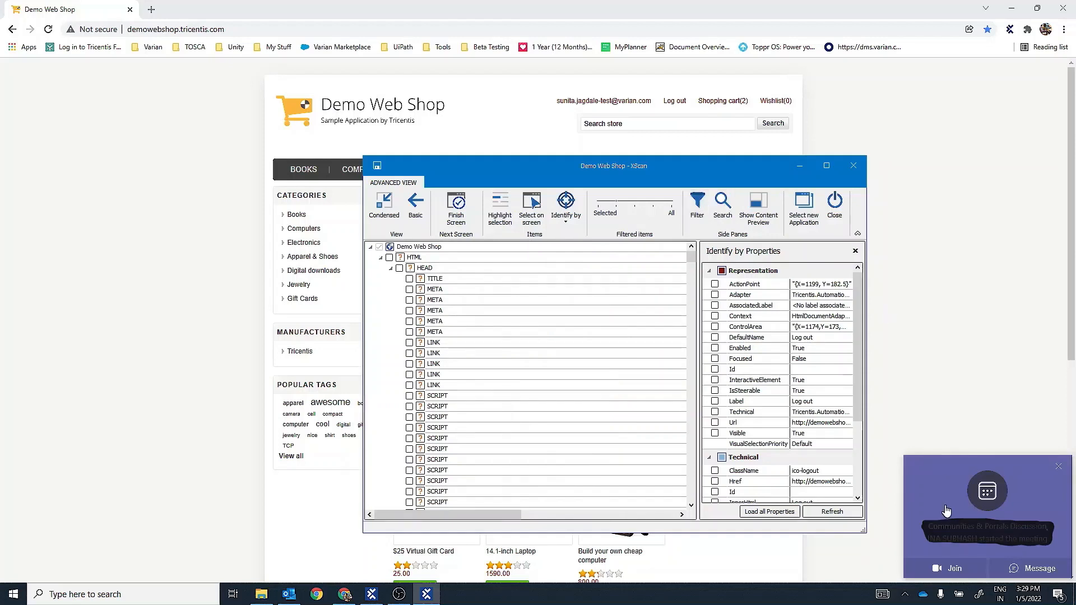
# - Dismiss the meeting notification, then pick the BOOKS menu link directly on the web page for scanning and review its identification properties
pyautogui.click(1057, 469)
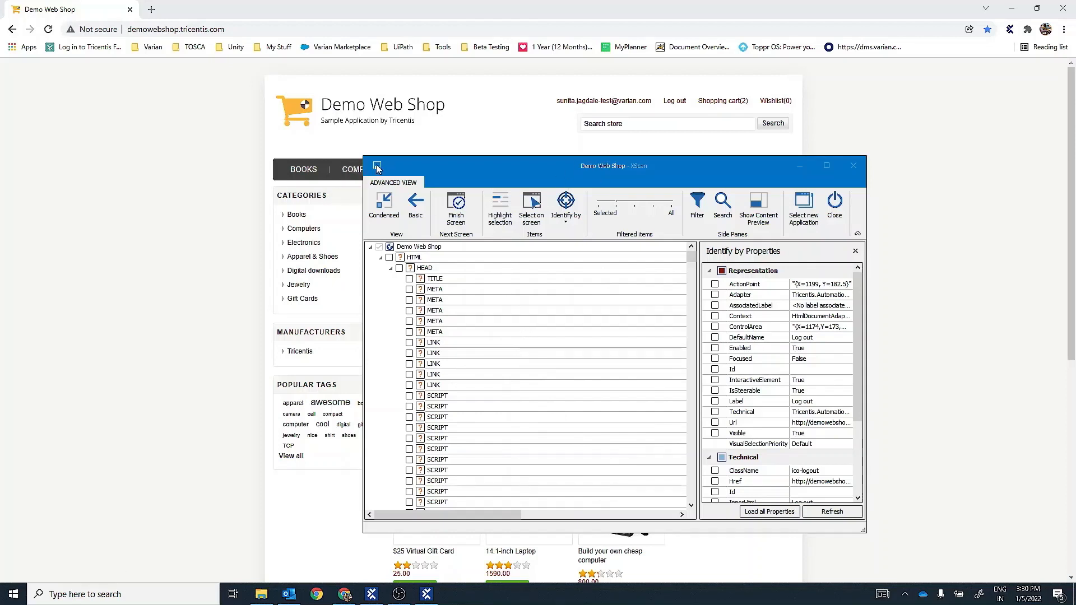
pyautogui.click(543, 214)
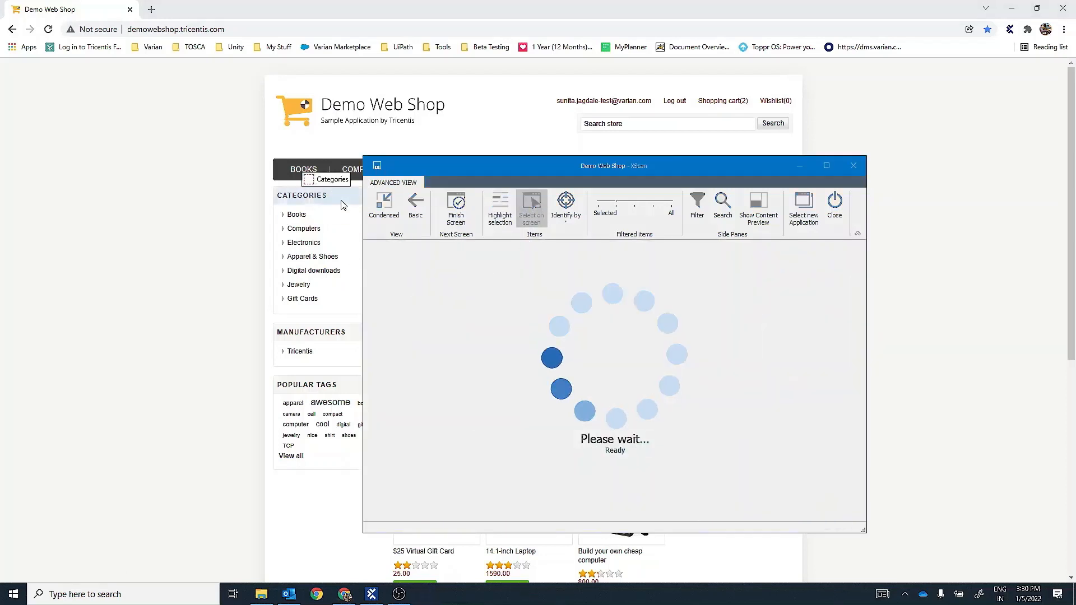
pyautogui.click(306, 171)
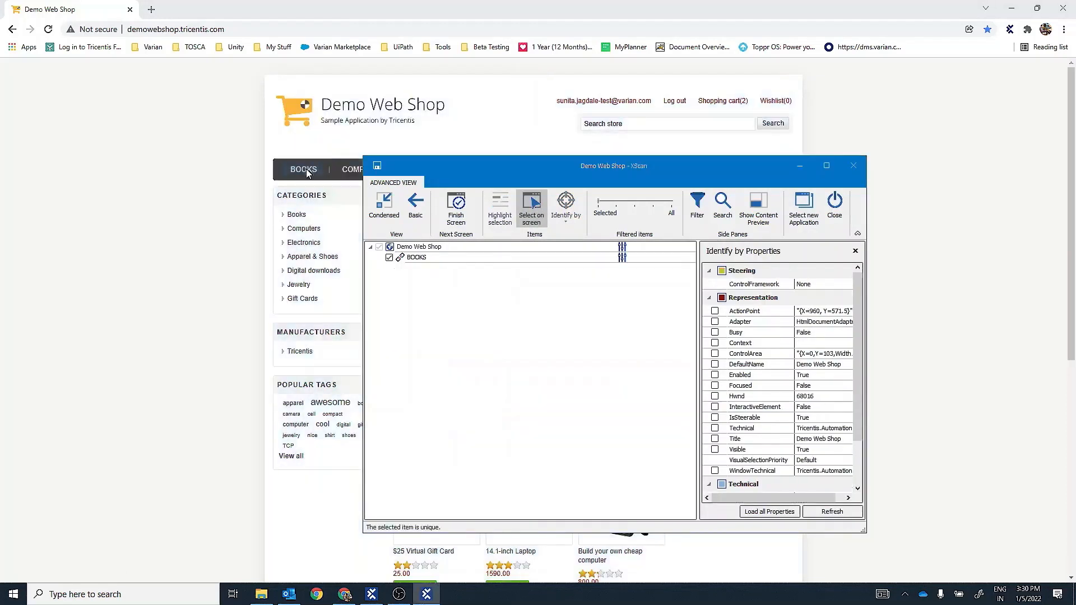
pyautogui.doubleClick(483, 259)
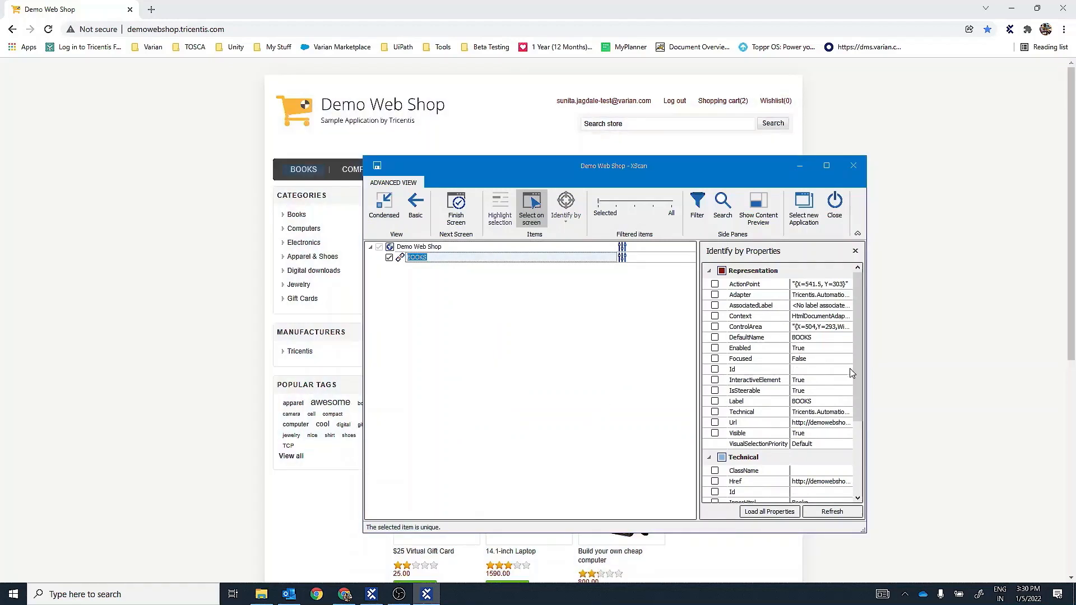
pyautogui.moveTo(857, 367); pyautogui.dragTo(859, 450)
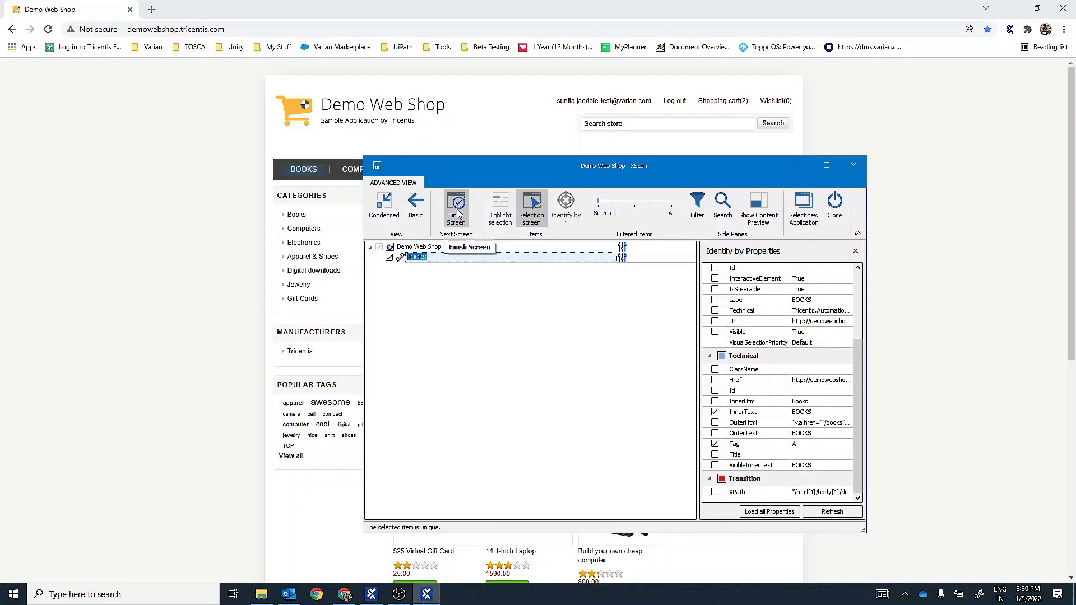
# - Finish the current screen to save the module, and rescan the page with the BOOKS link selected
pyautogui.click(468, 221)
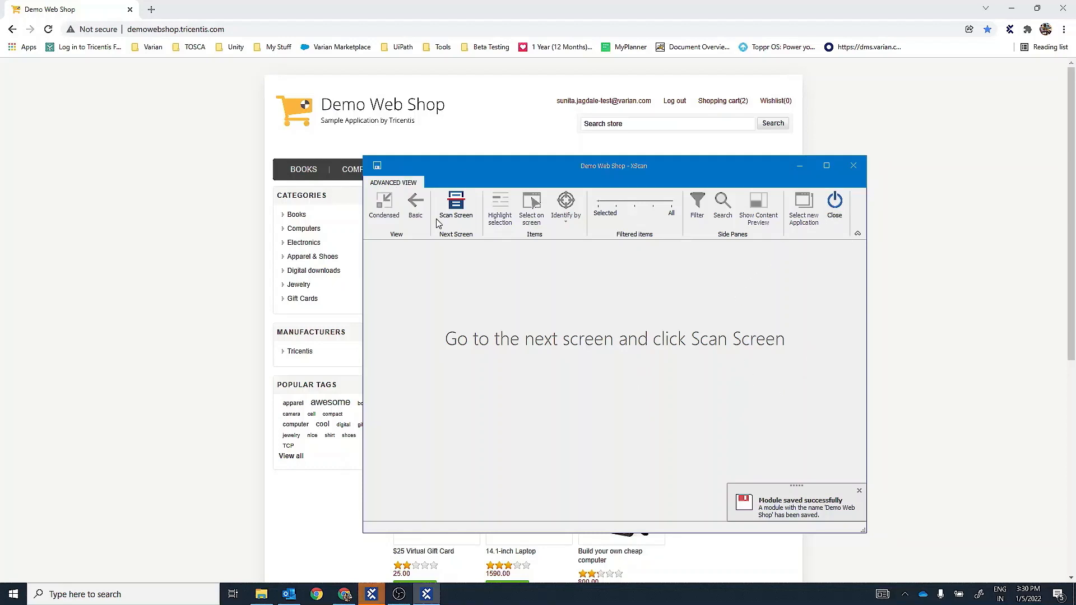
pyautogui.click(457, 216)
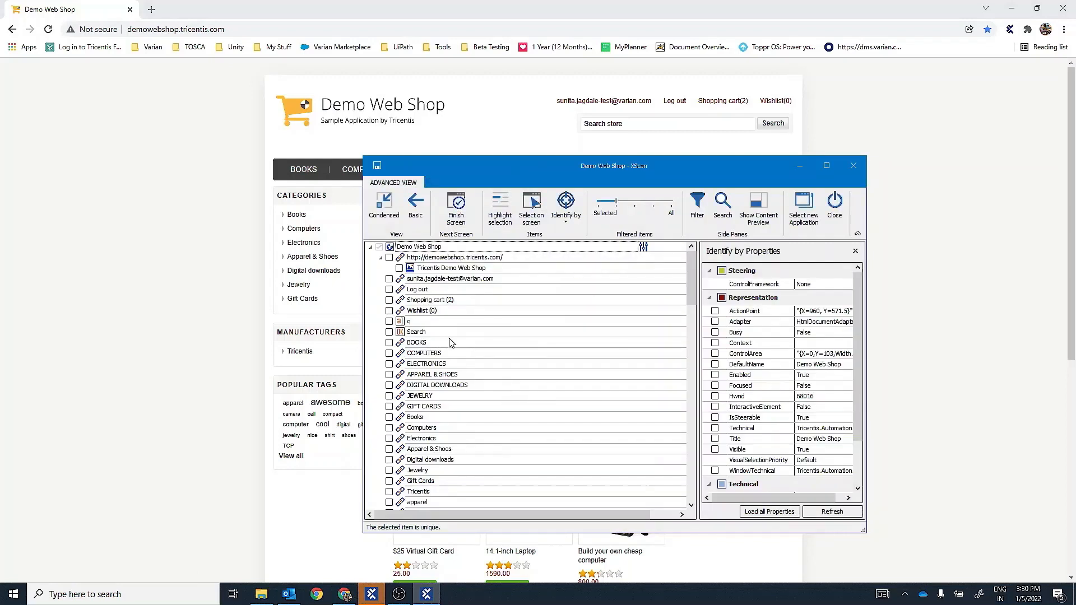
pyautogui.click(389, 343)
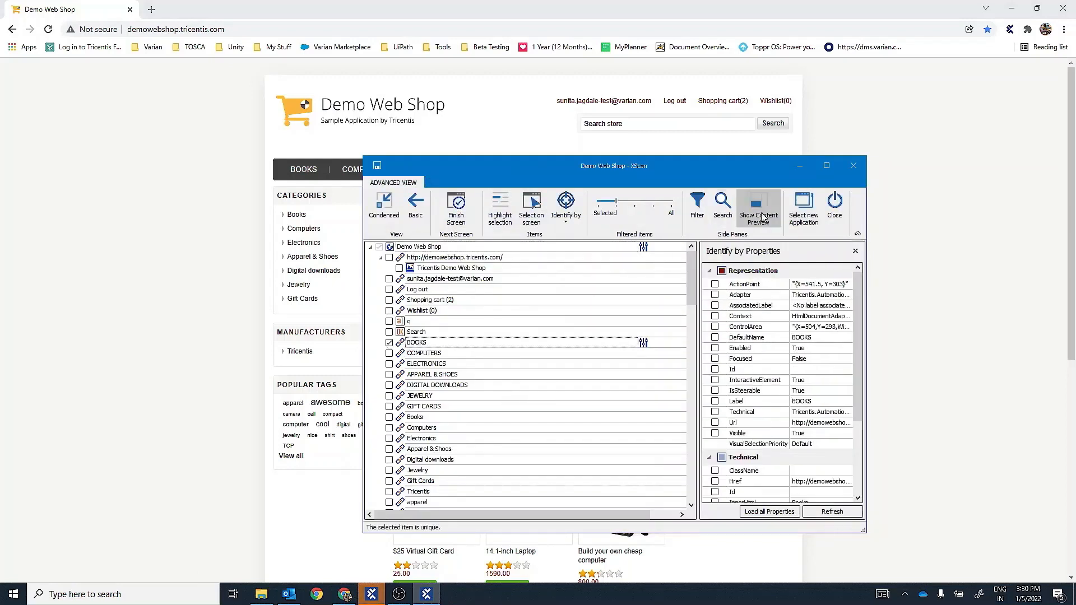
# - Choose the Demo Web Shop browser window as the new application to scan, saving the current module, and close XScan
pyautogui.click(804, 212)
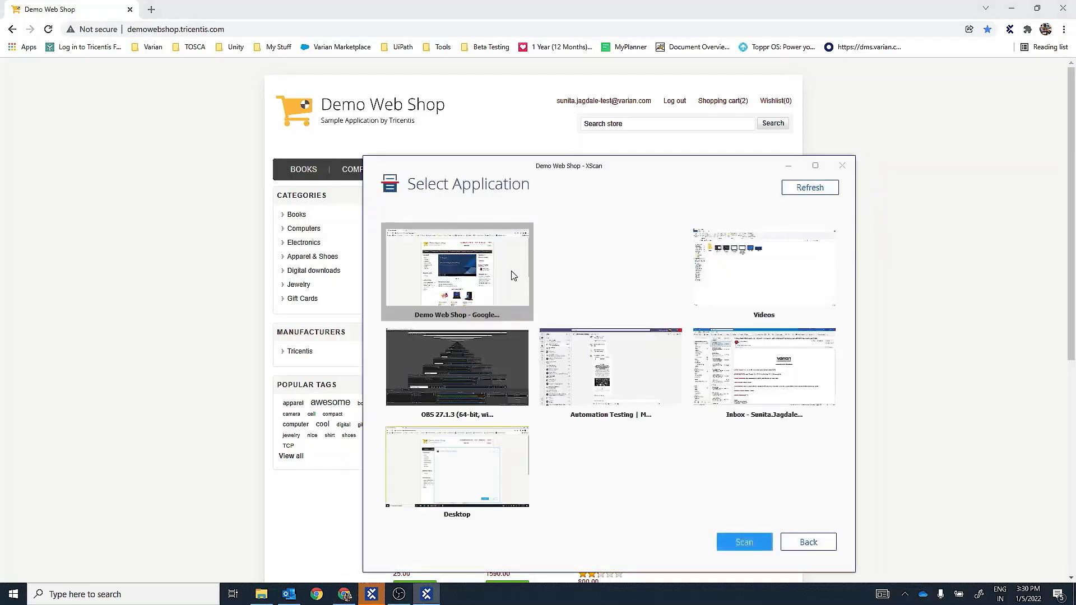
pyautogui.doubleClick(485, 303)
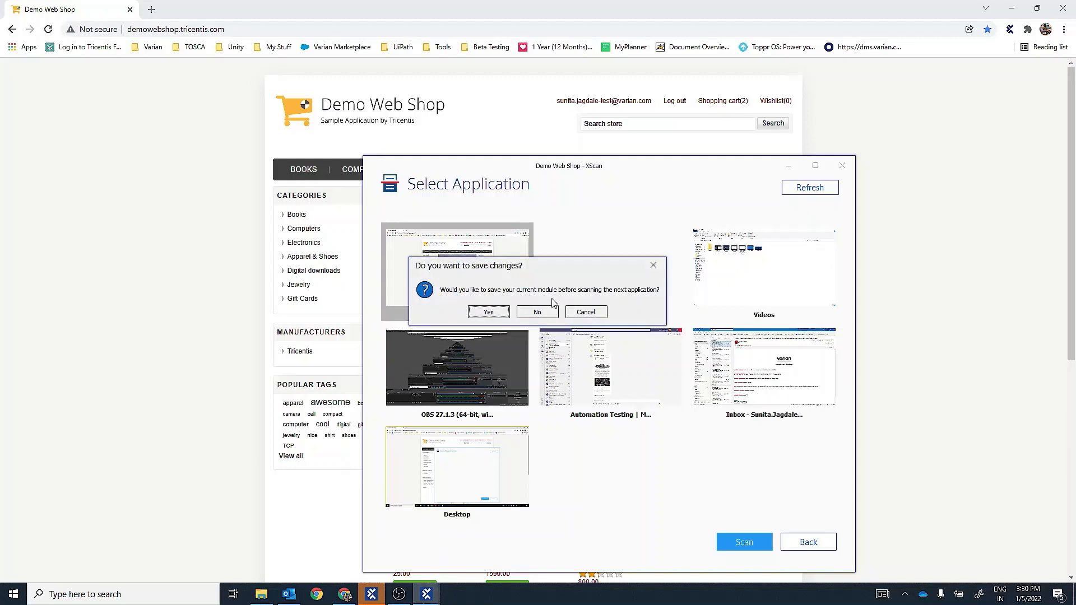
pyautogui.click(493, 311)
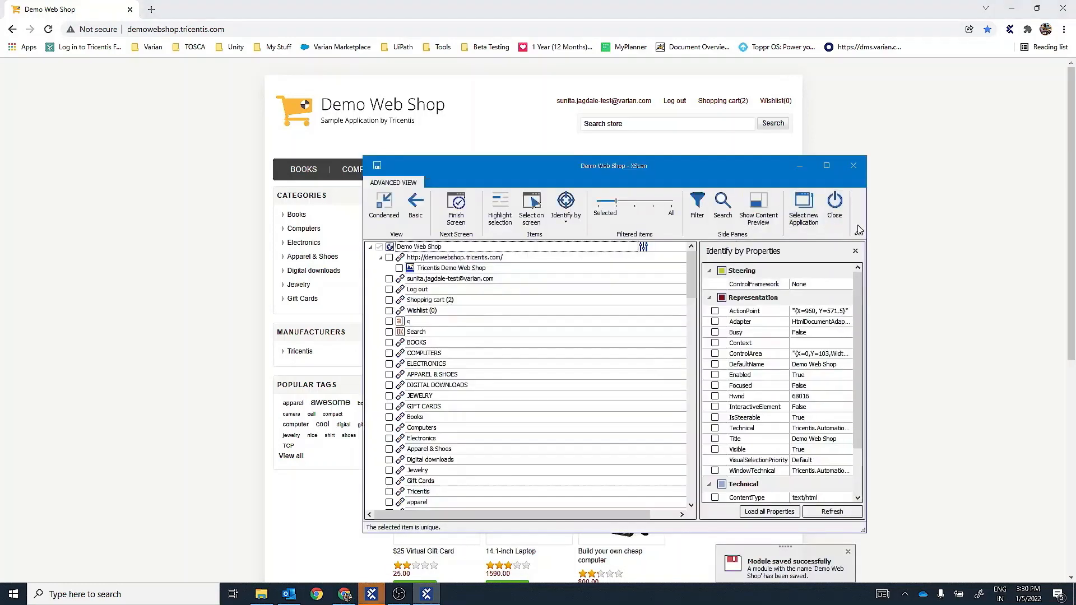
pyautogui.click(835, 215)
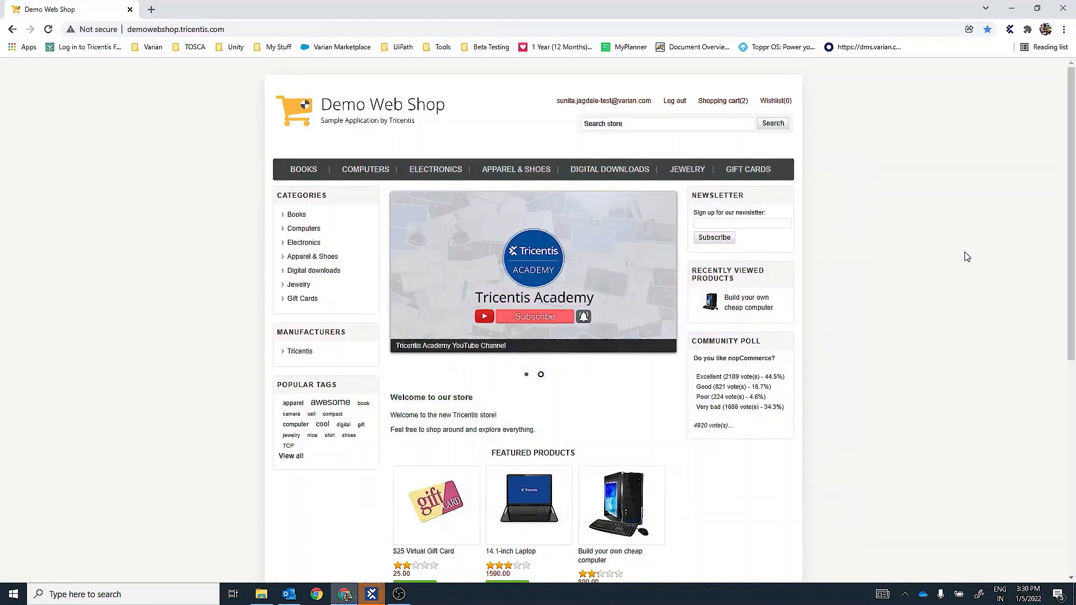
# - Switch to Tosca Commander and examine the second Demo Web Shop module in the Tosca XScan folder and its BOOKS attribute's properties
pyautogui.click(372, 593)
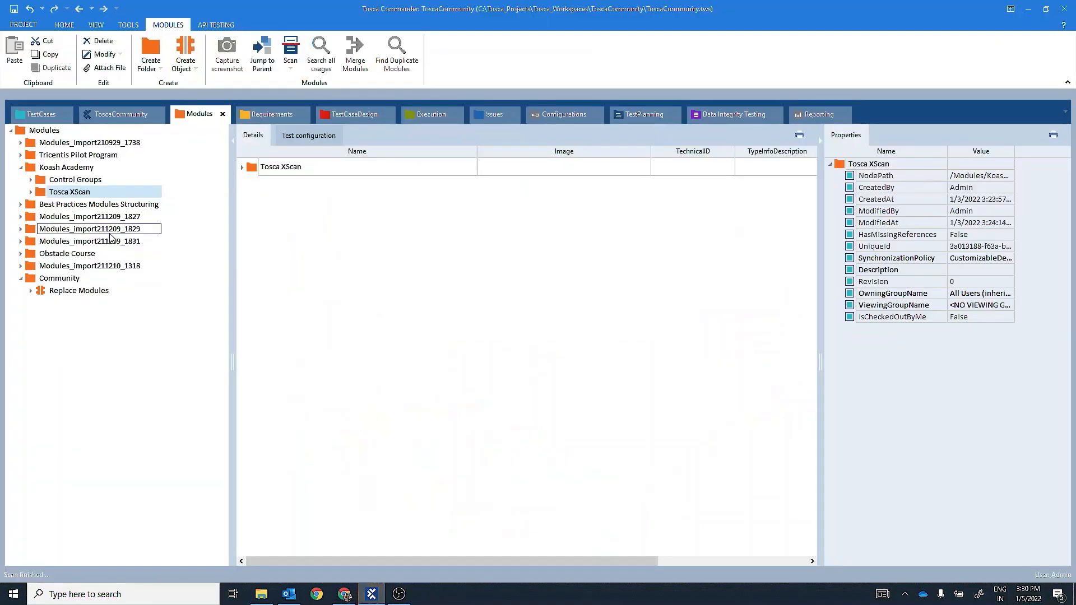
pyautogui.click(31, 192)
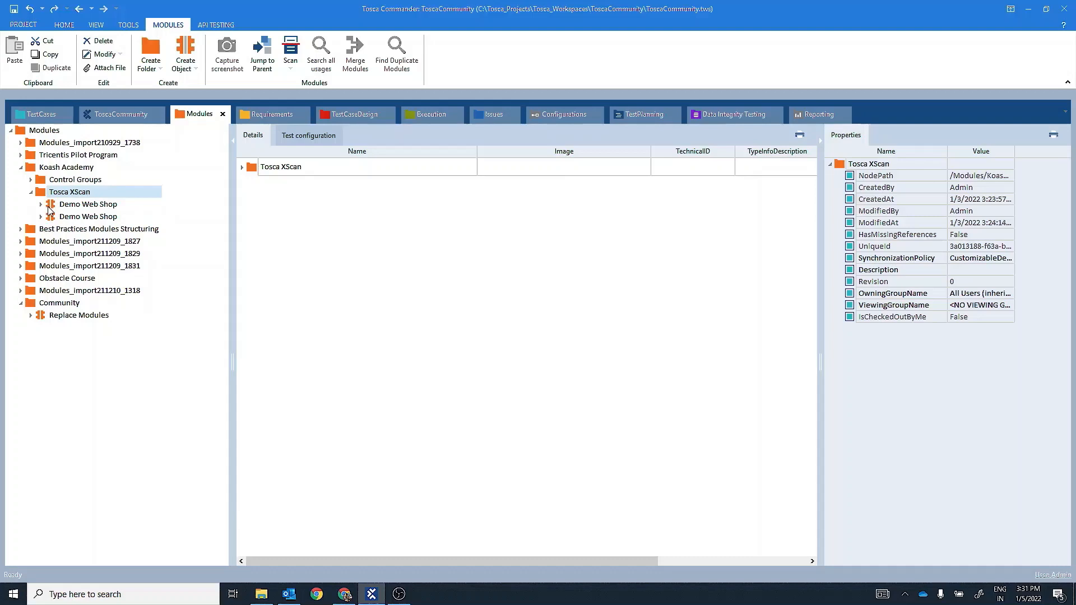
pyautogui.click(70, 217)
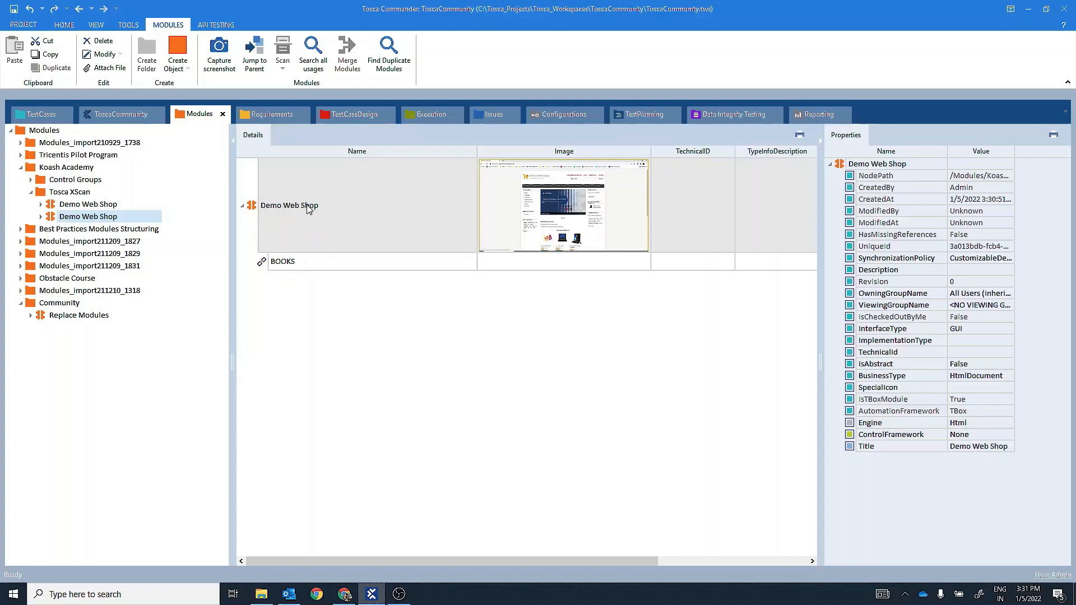
pyautogui.click(283, 265)
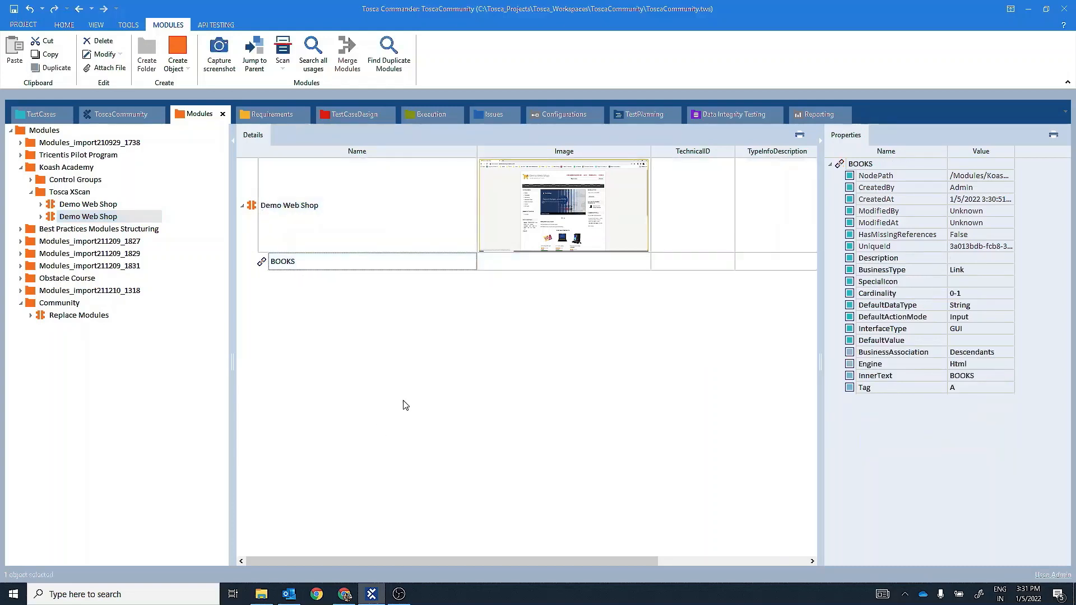